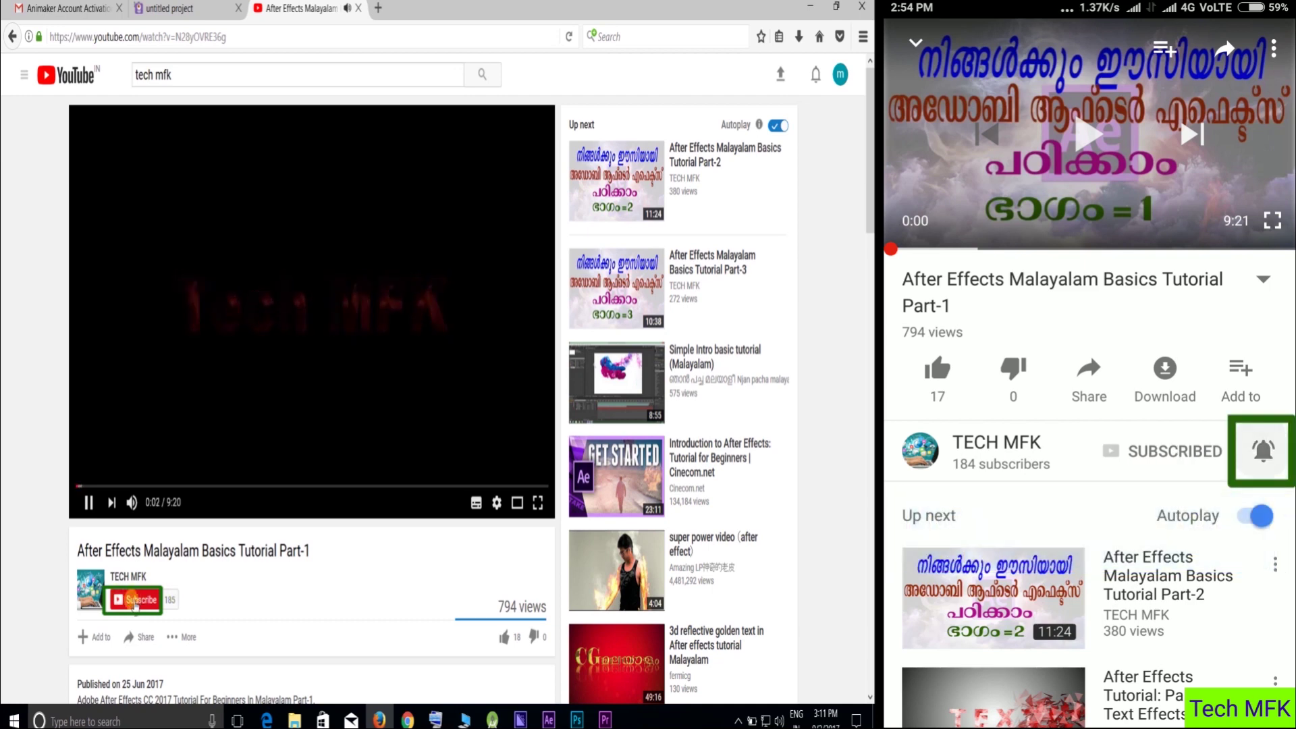
- Subscribe to the TECH MFK channel with all notifications enabled
click(136, 599)
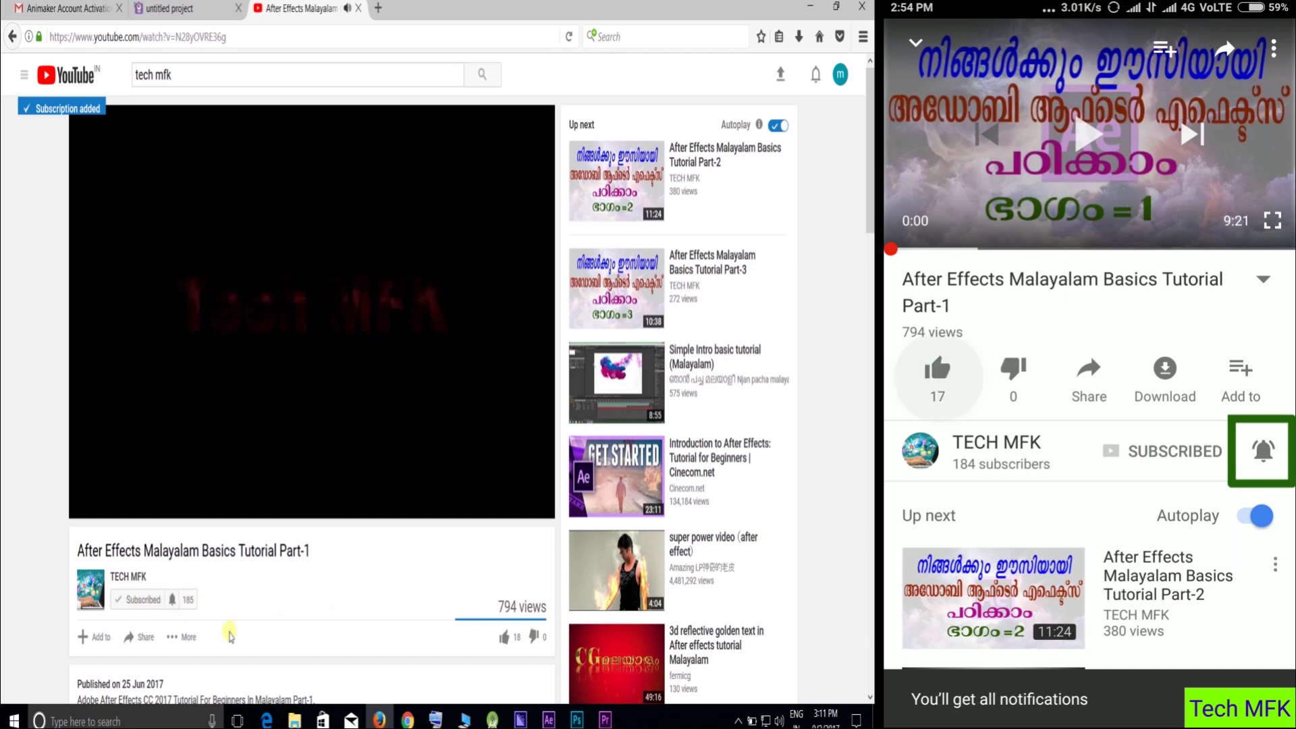
click(174, 599)
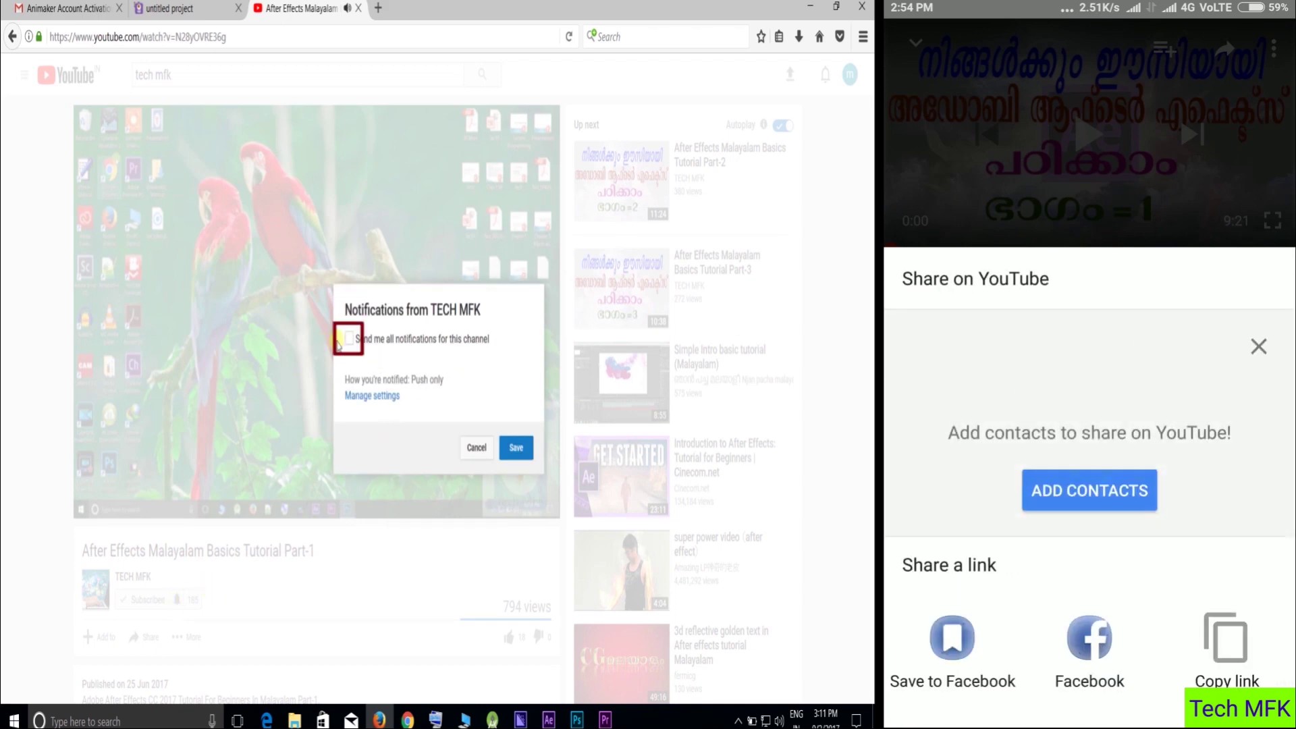
click(342, 340)
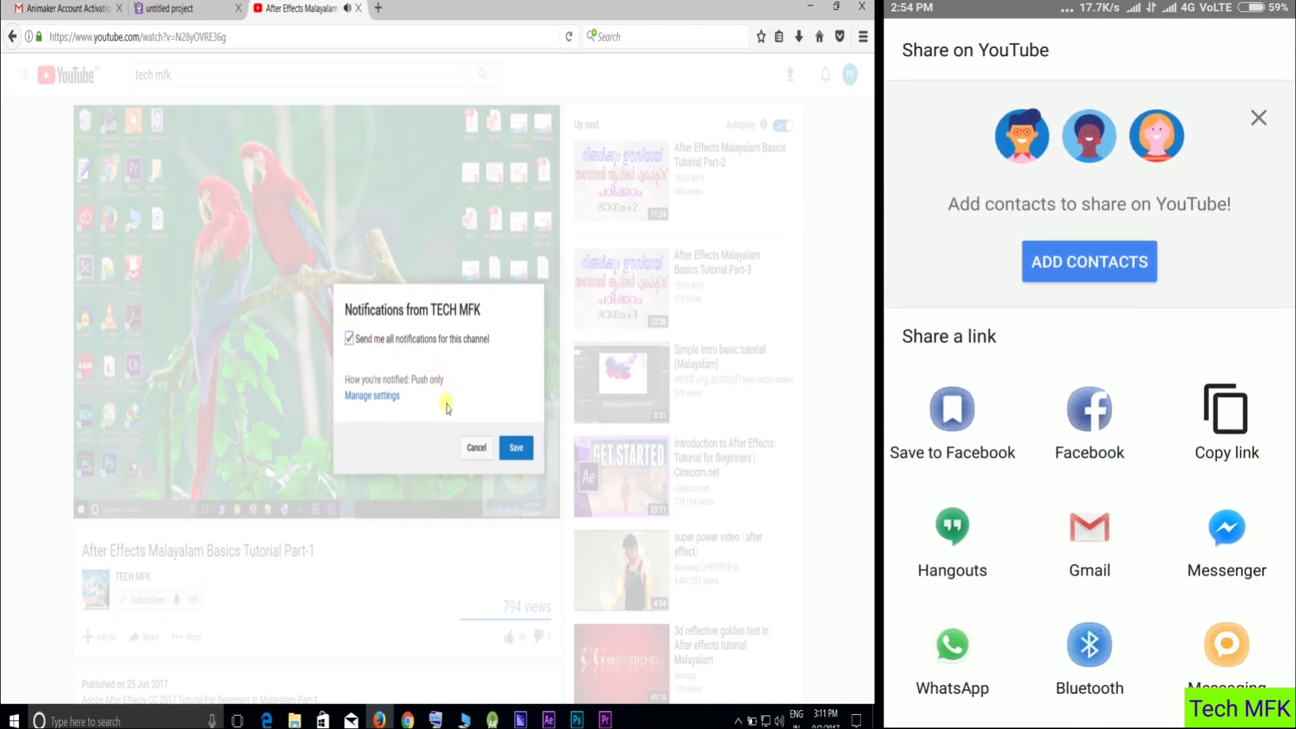
click(516, 448)
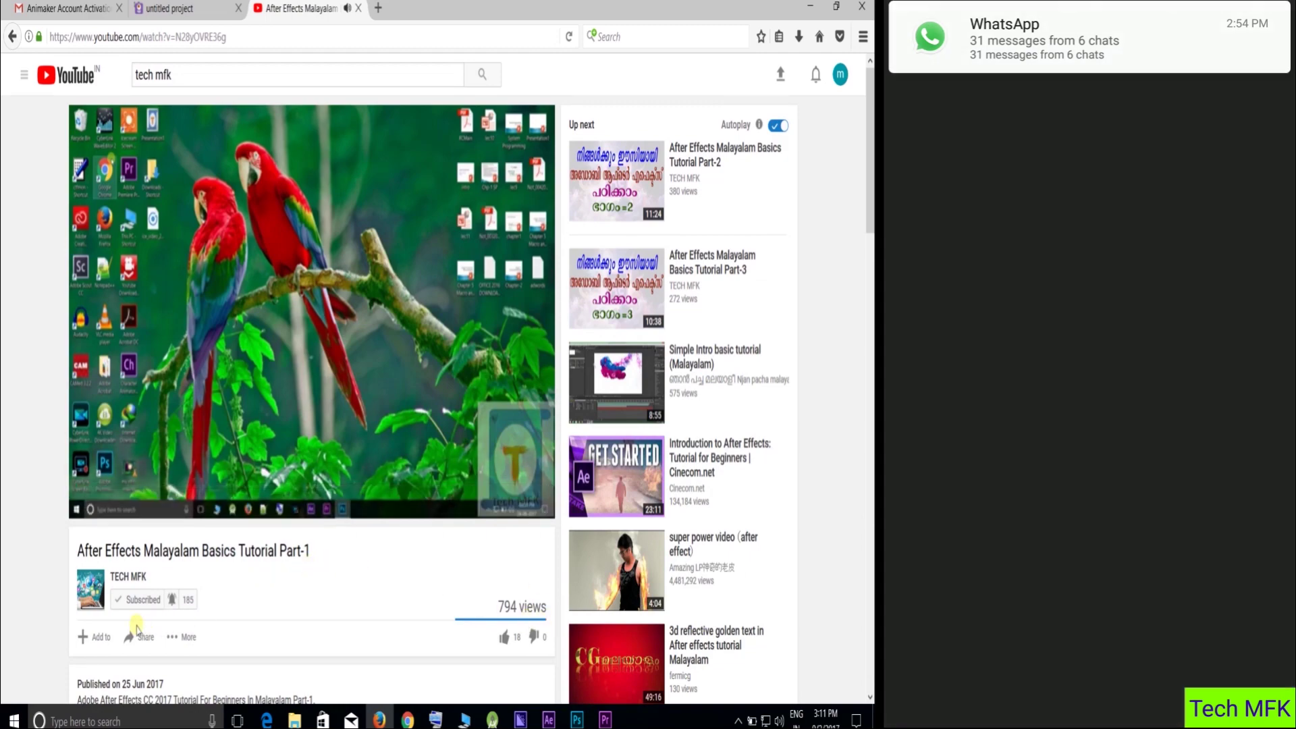
- Like the After Effects Malayalam Basics Tutorial Part-1 video, then bring up YouTube's home page
scroll(405, 554, down, 3)
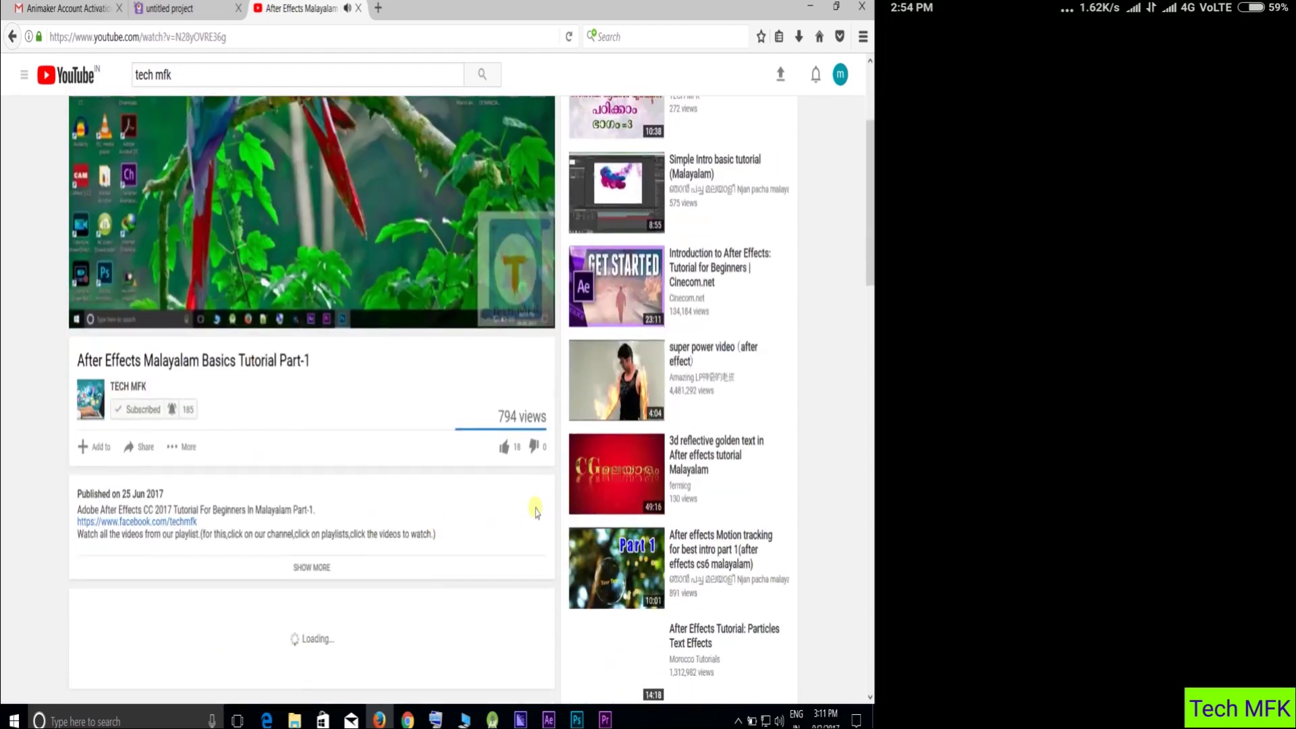
click(503, 451)
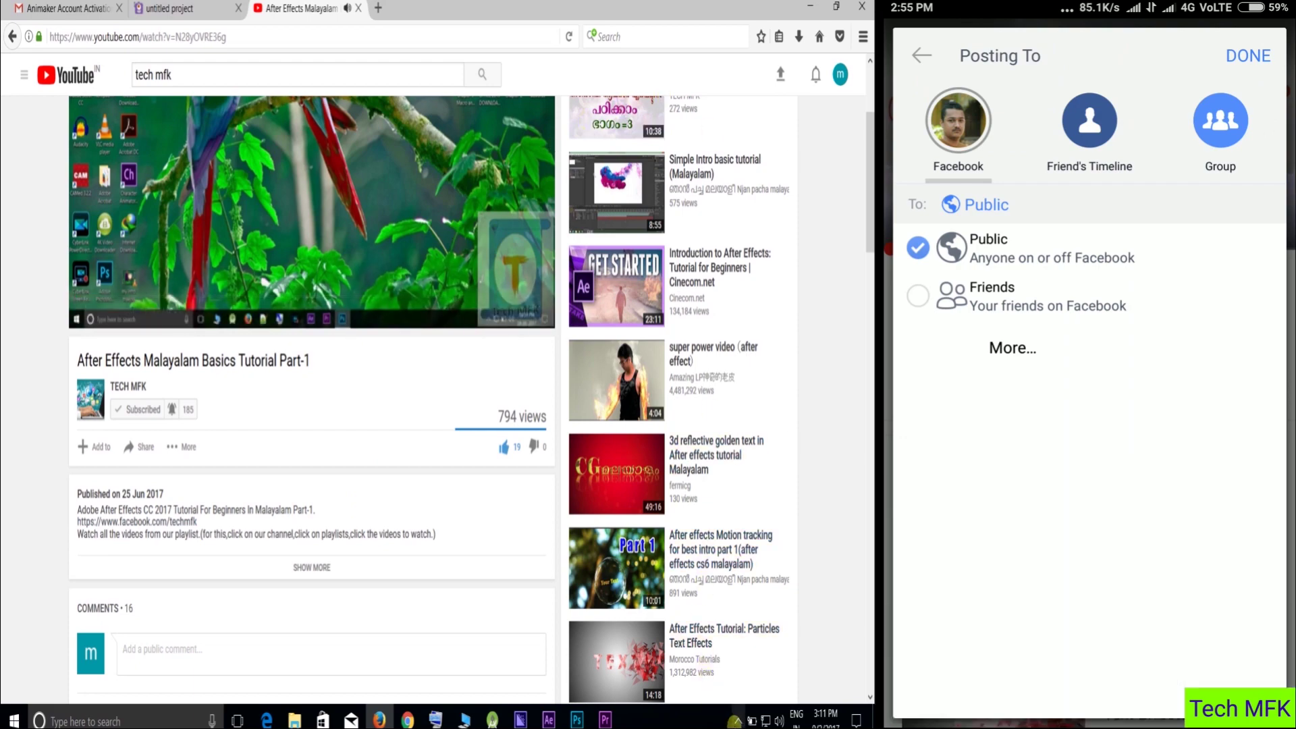
click(735, 721)
click(716, 652)
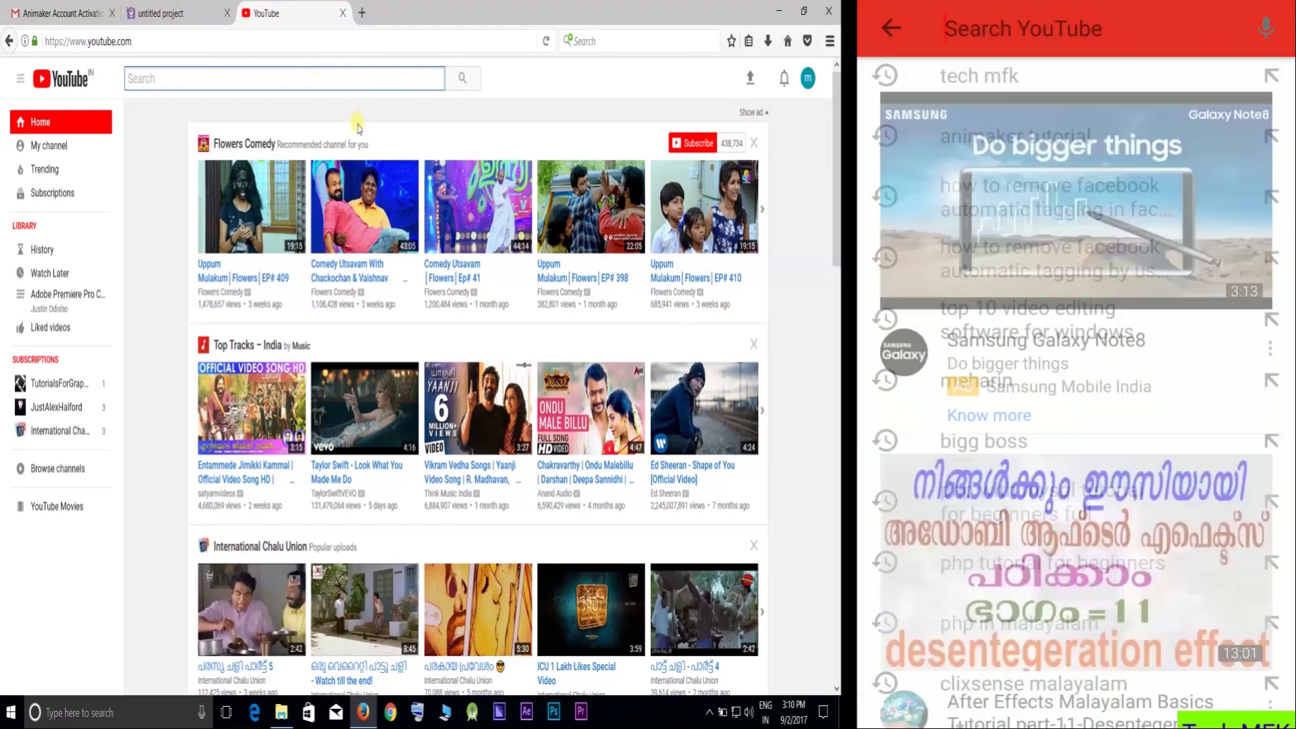
- Search YouTube for 'tech mfk', open the TECH MFK channel and browse its tutorial uploads
text(tech)
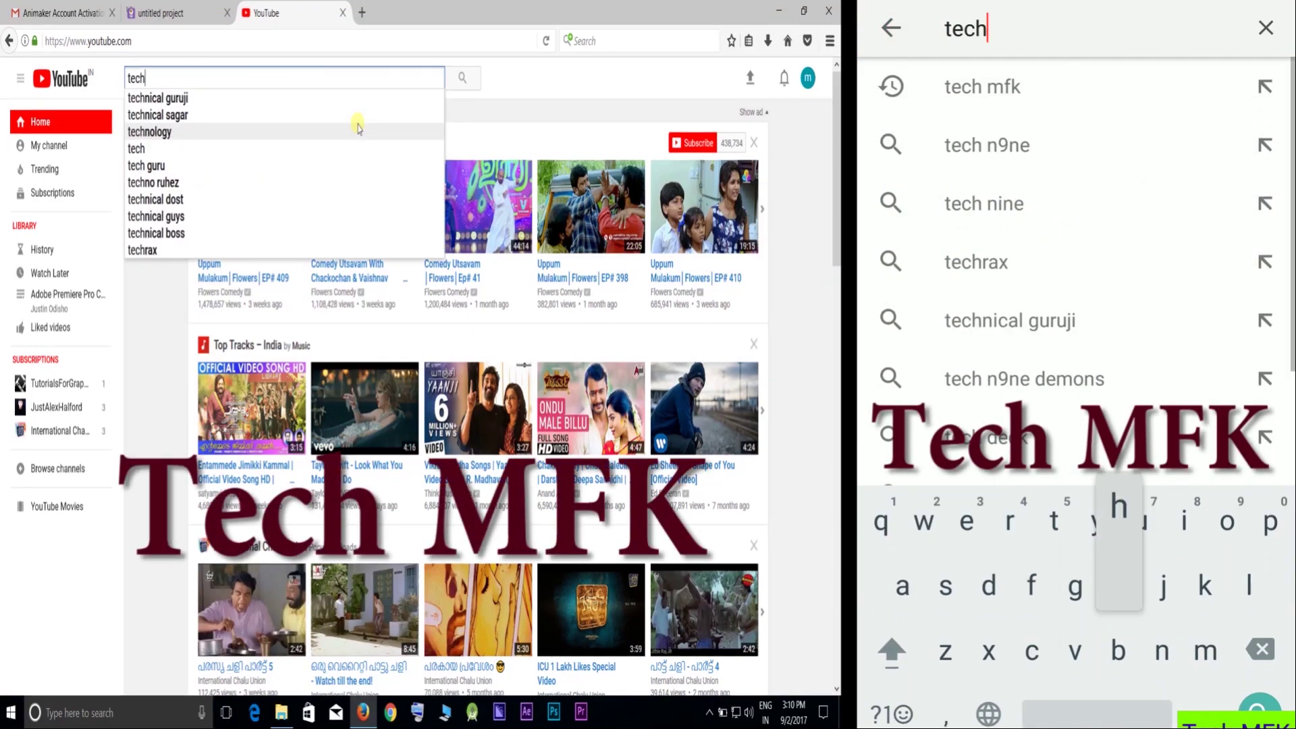
text( mf)
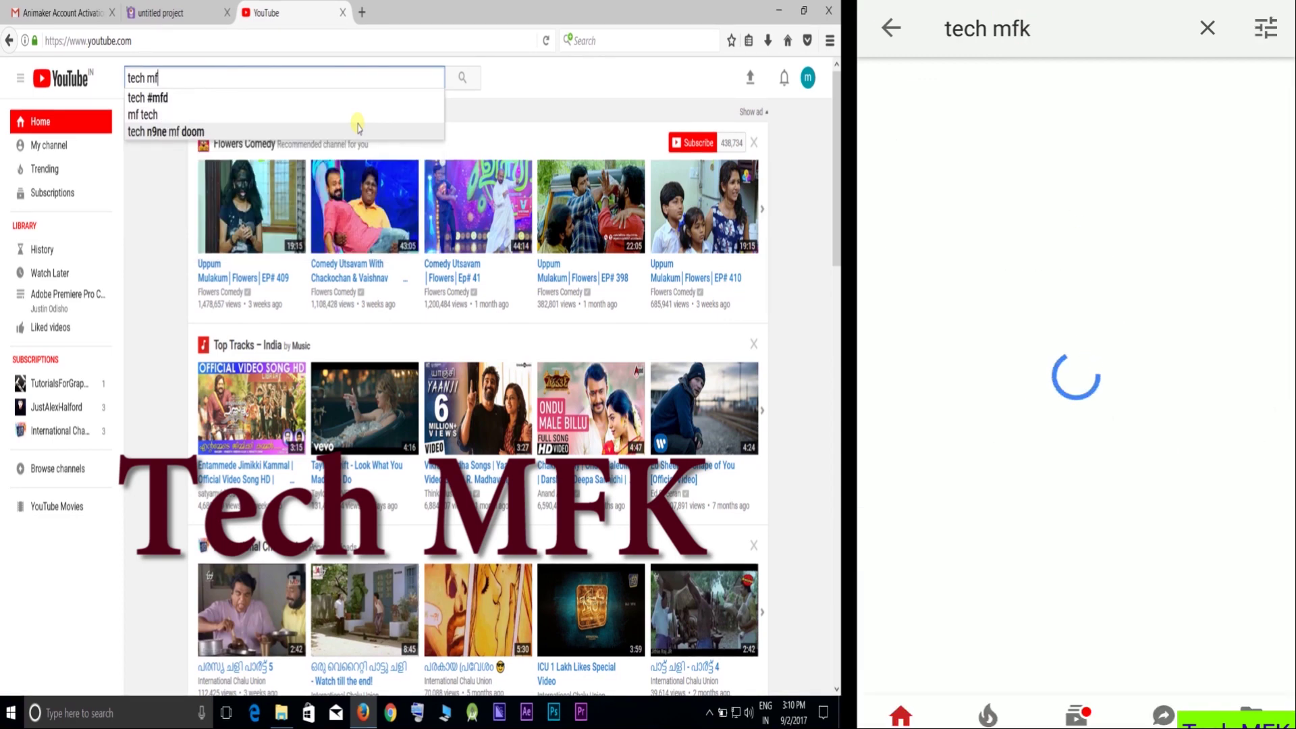
text(k)
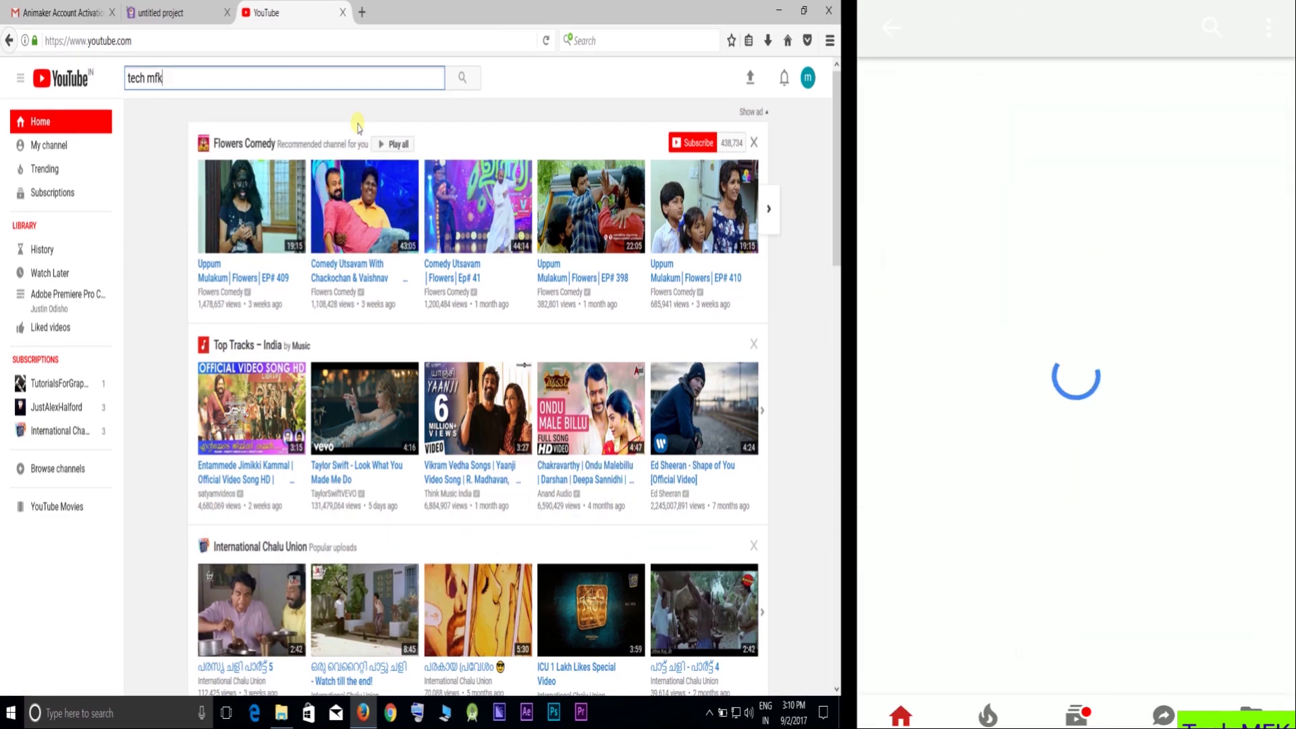
click(463, 86)
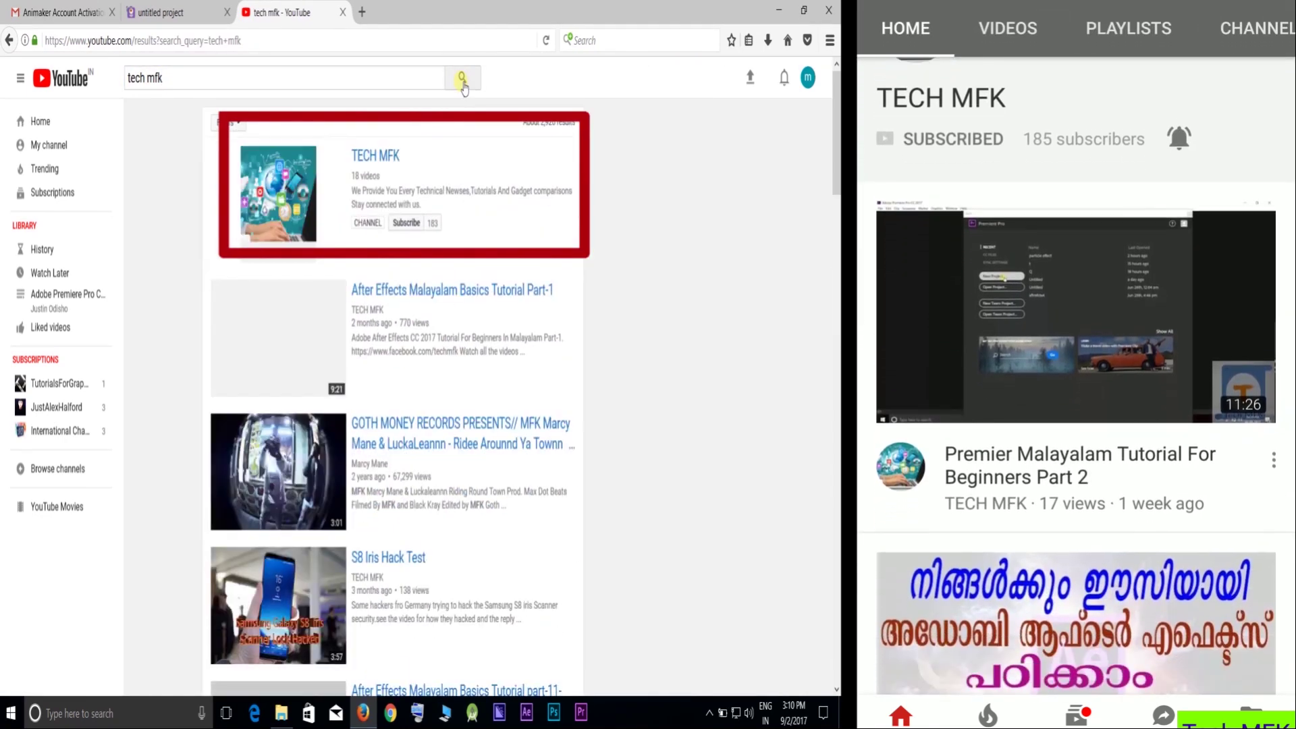
click(370, 159)
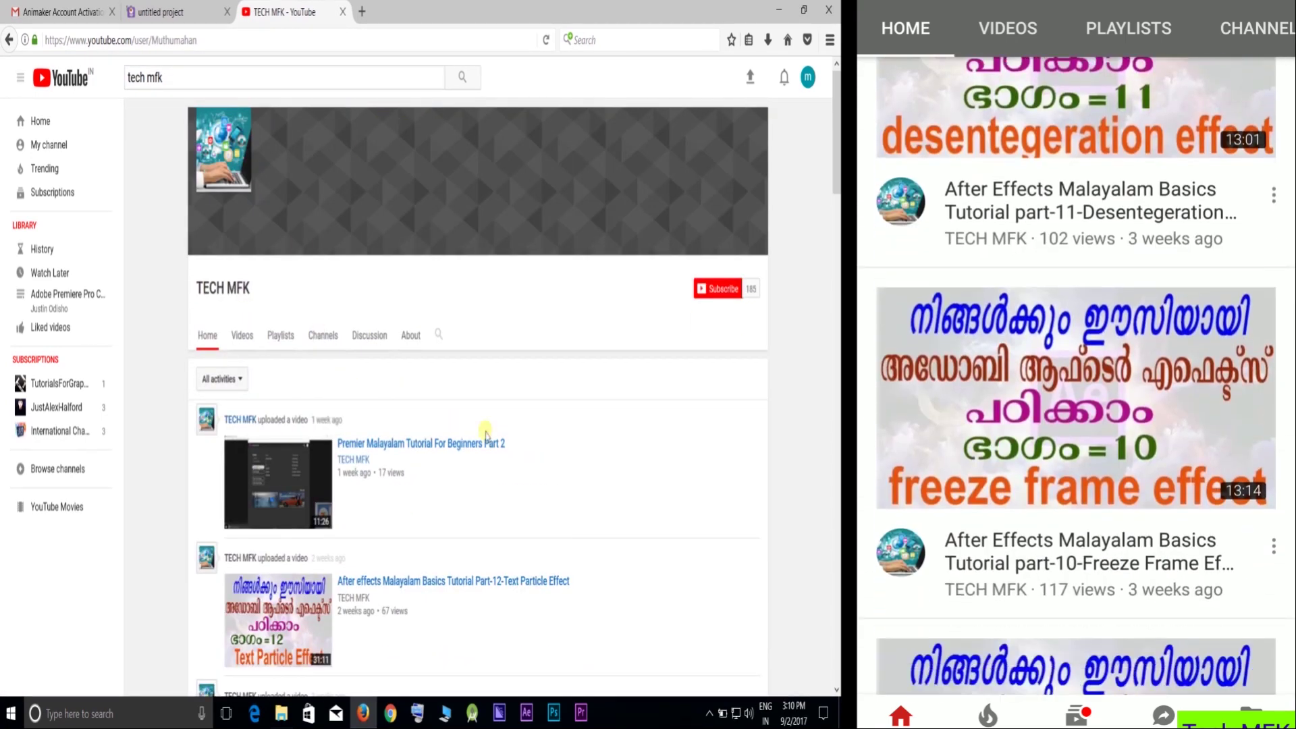
scroll(428, 473, down, 10)
scroll(428, 472, up, 10)
scroll(428, 473, down, 10)
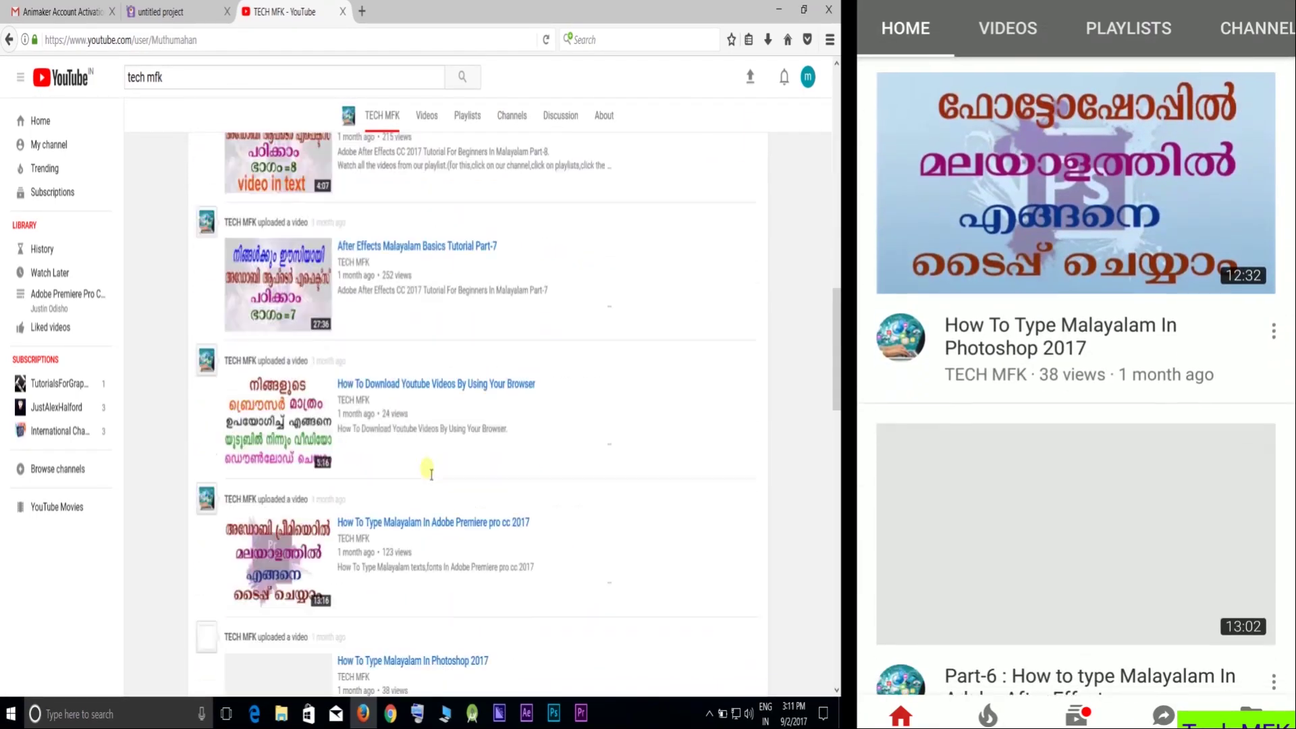
scroll(431, 474, down, 9)
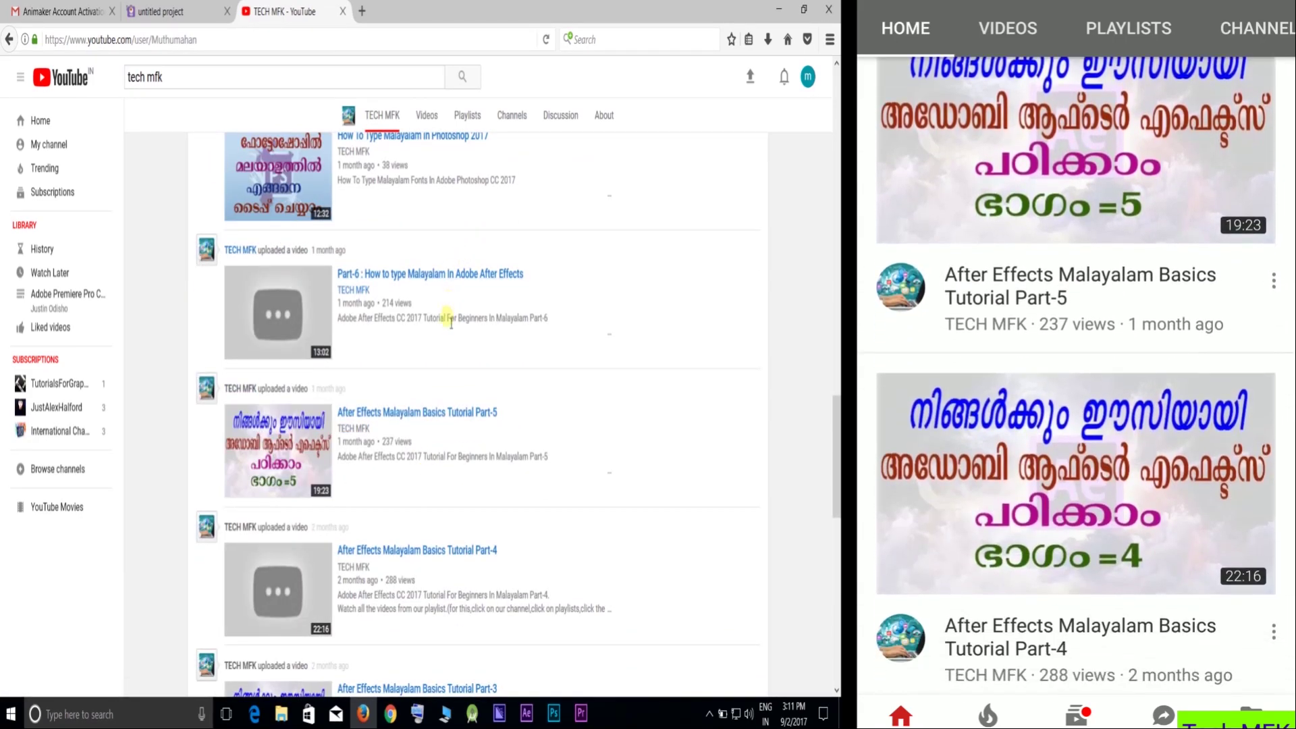
scroll(450, 324, down, 5)
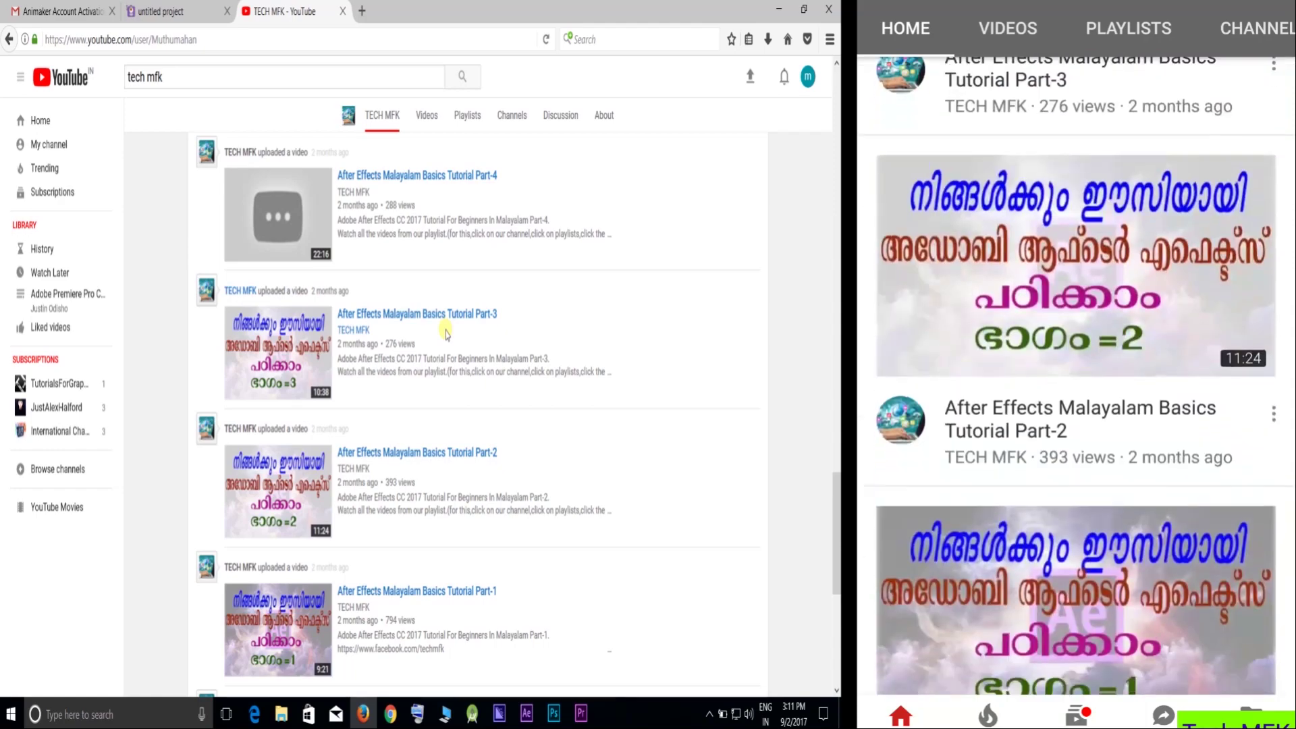
scroll(445, 332, up, 5)
scroll(446, 332, up, 1)
scroll(447, 333, down, 4)
scroll(445, 332, down, 7)
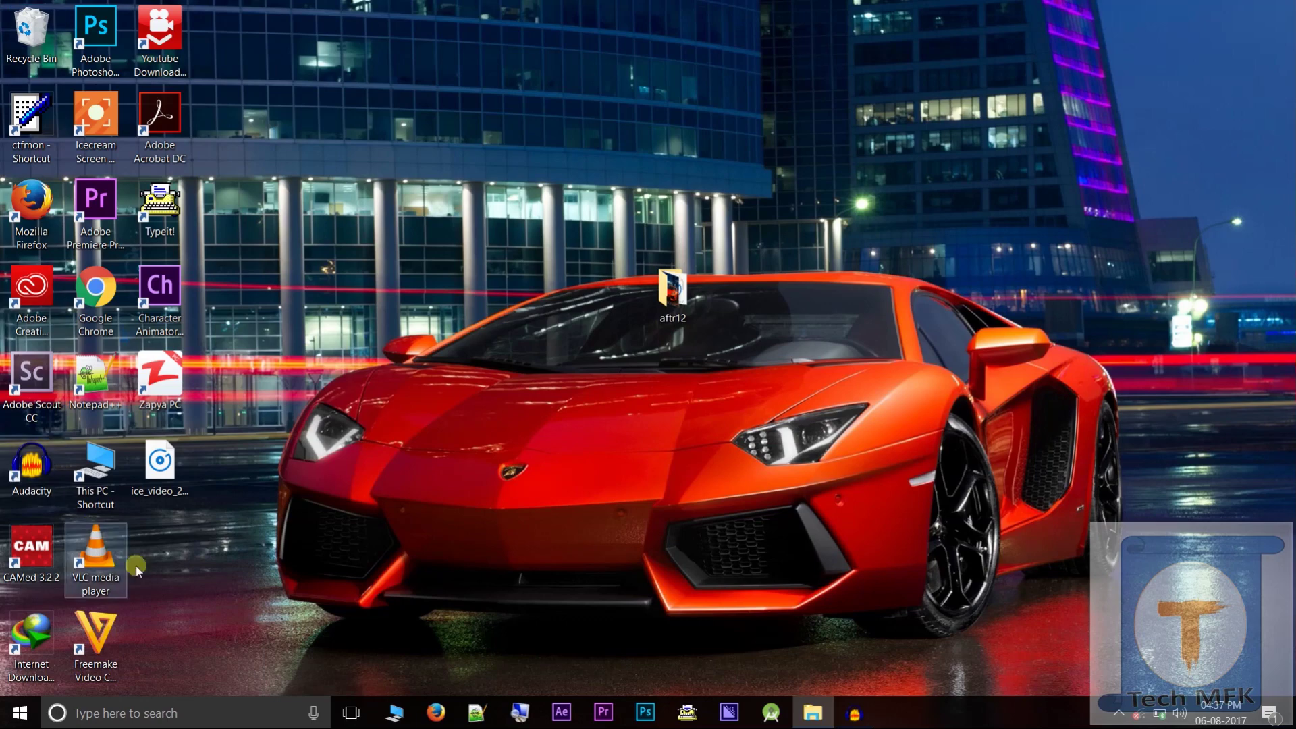
click(604, 712)
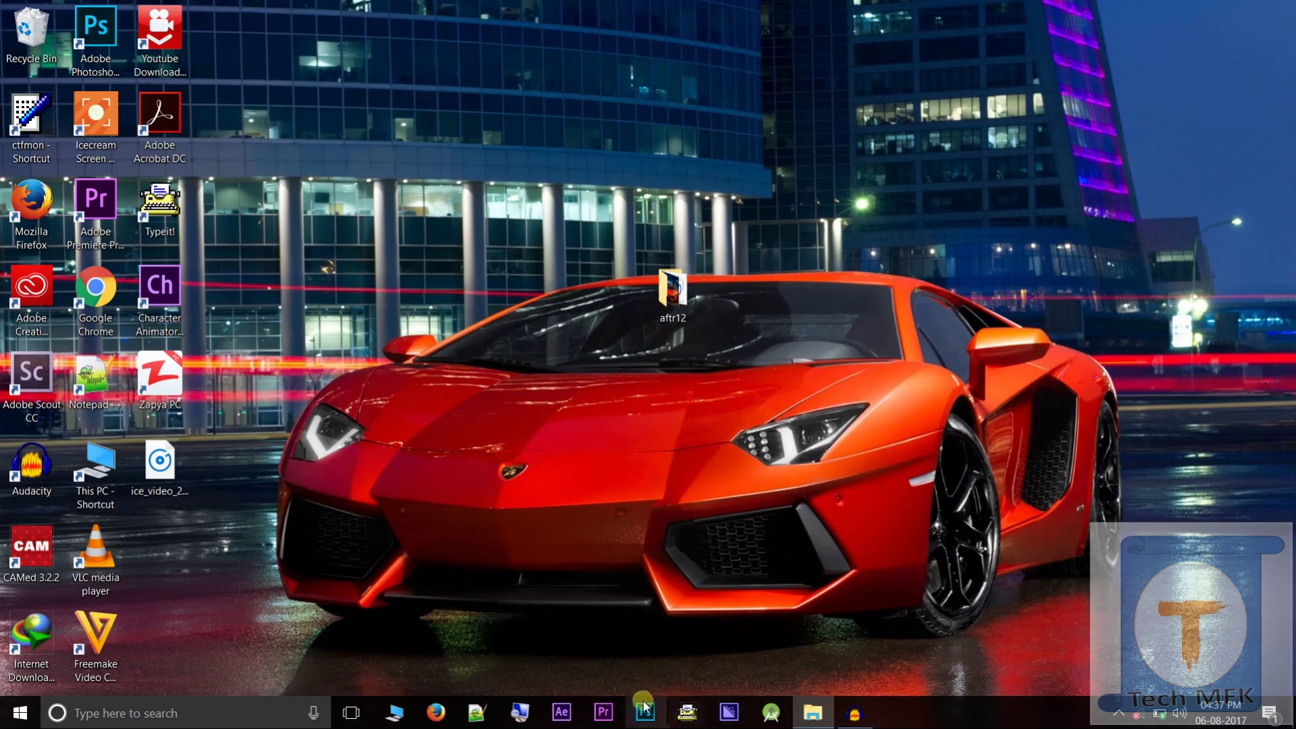
- Launch Adobe Premiere Pro using the shortcut in its taskbar jump list
right_click(605, 713)
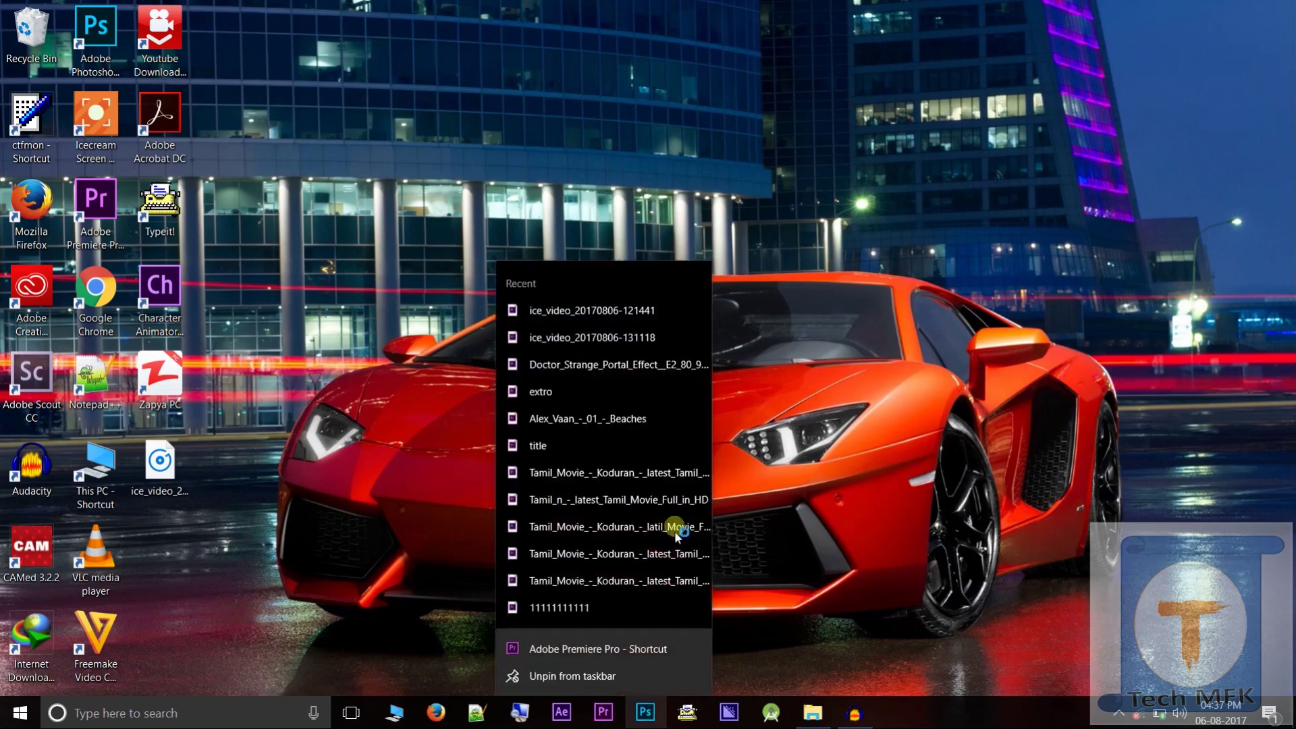
click(594, 649)
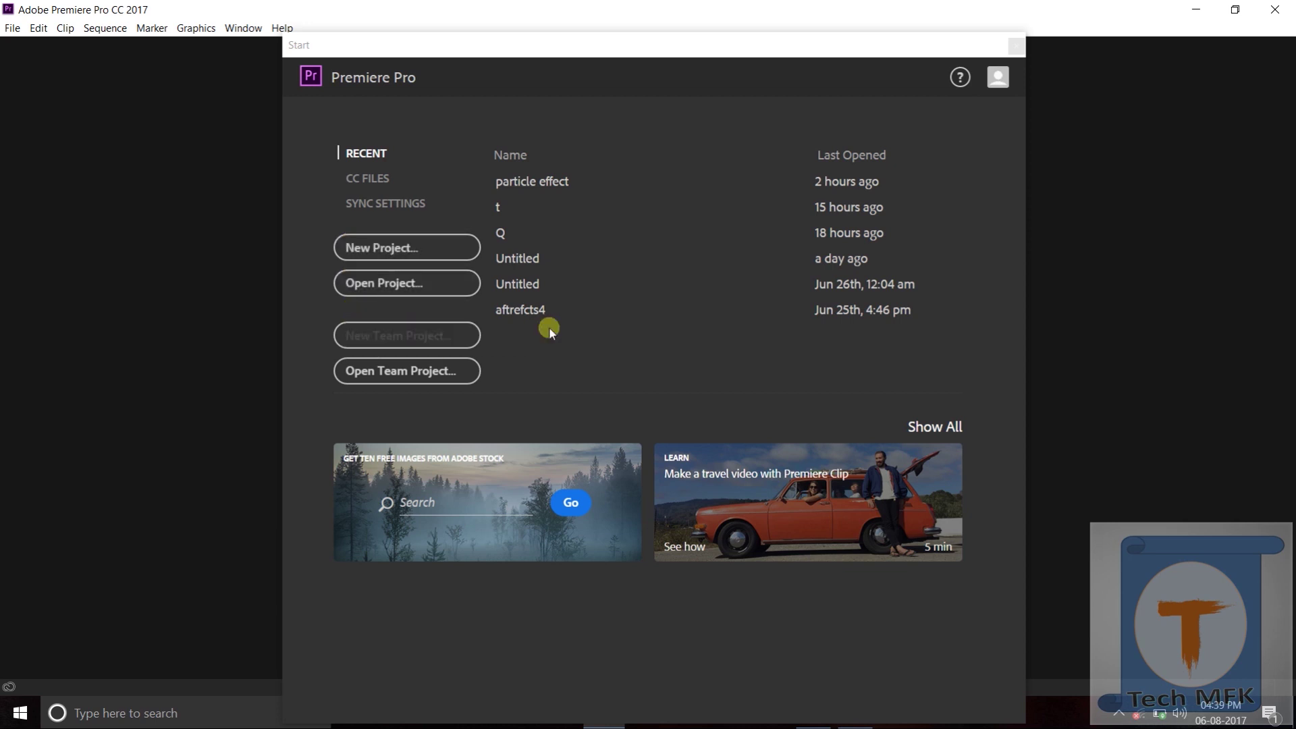
- Create a new project from the Start screen and name it 'tutorial'
click(372, 259)
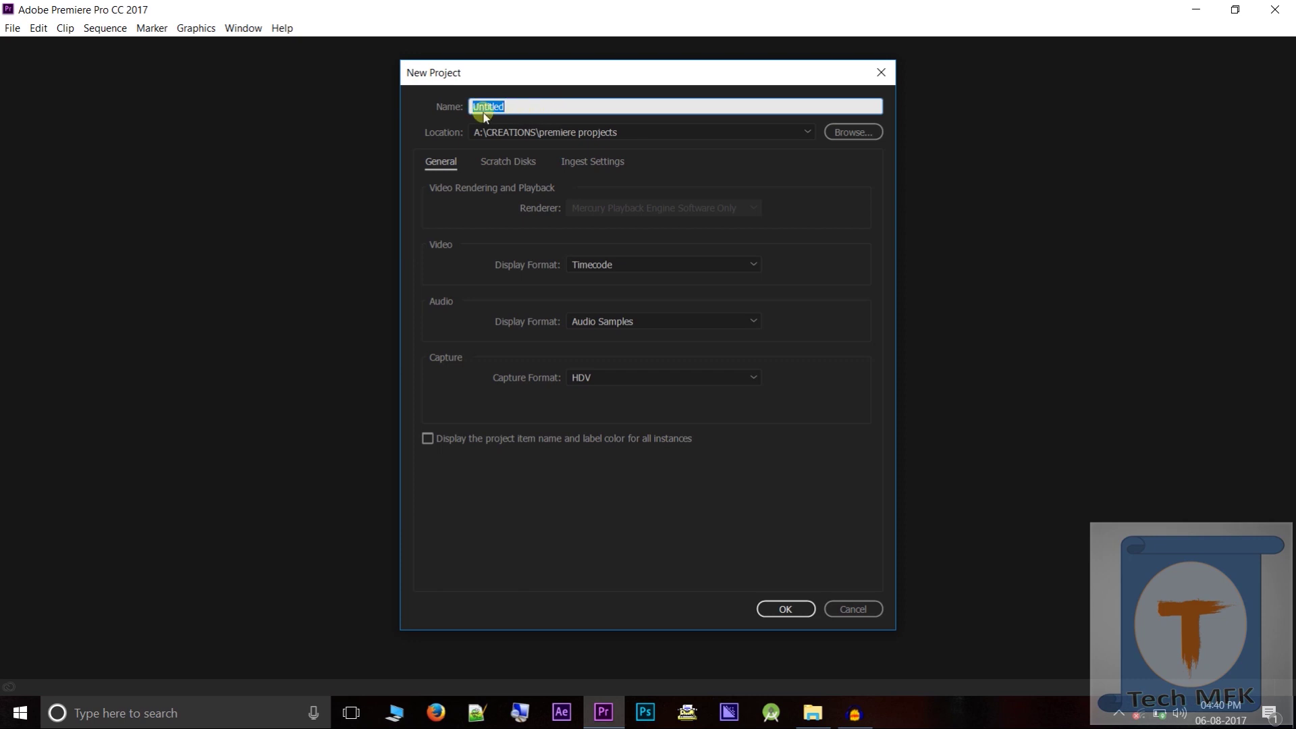
text(tutorial)
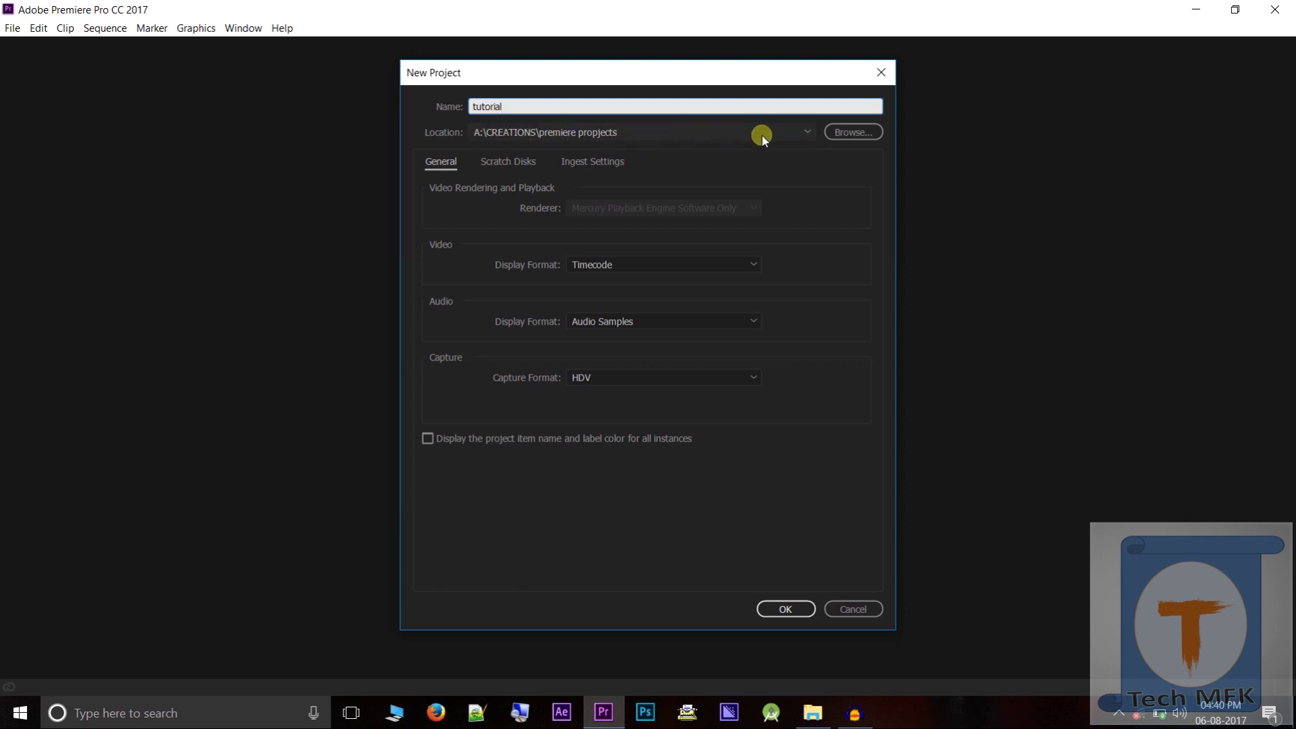
- Browse the folders, then cancel to keep the location A:\CREATIONS\premiere propjects
click(854, 132)
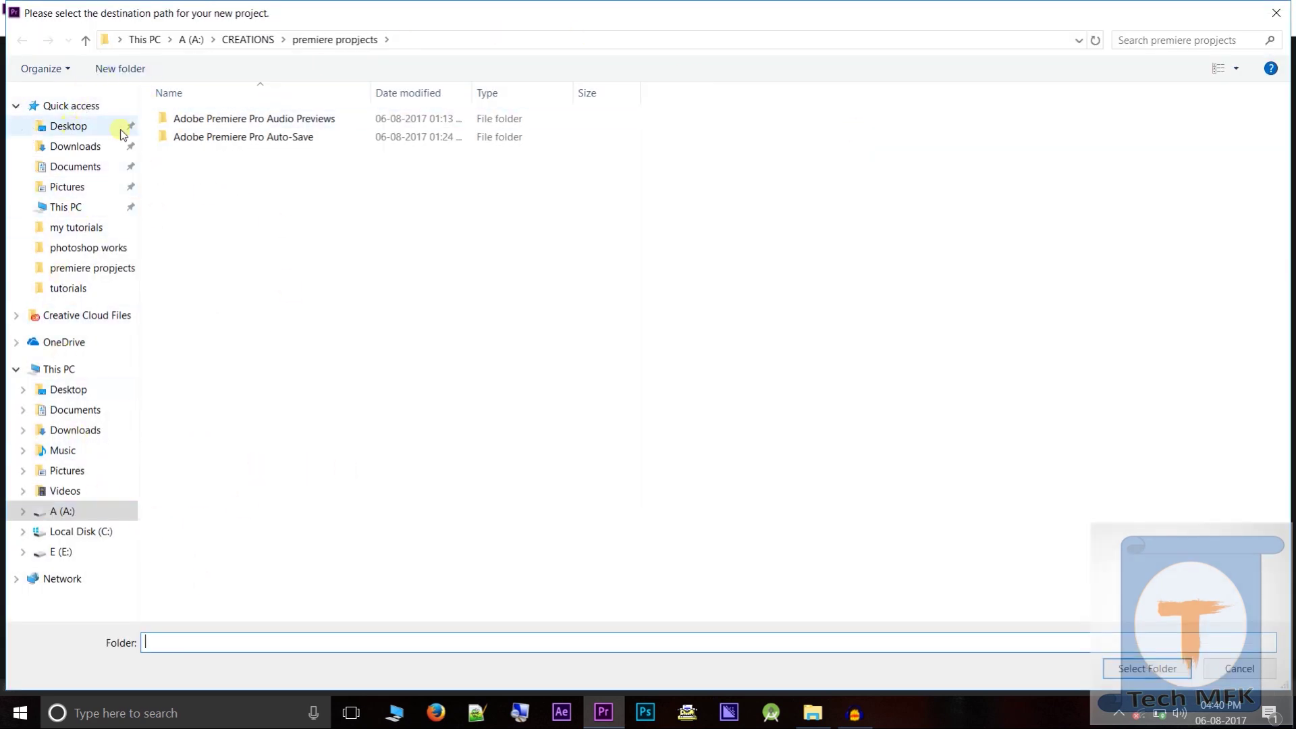
double_click(237, 122)
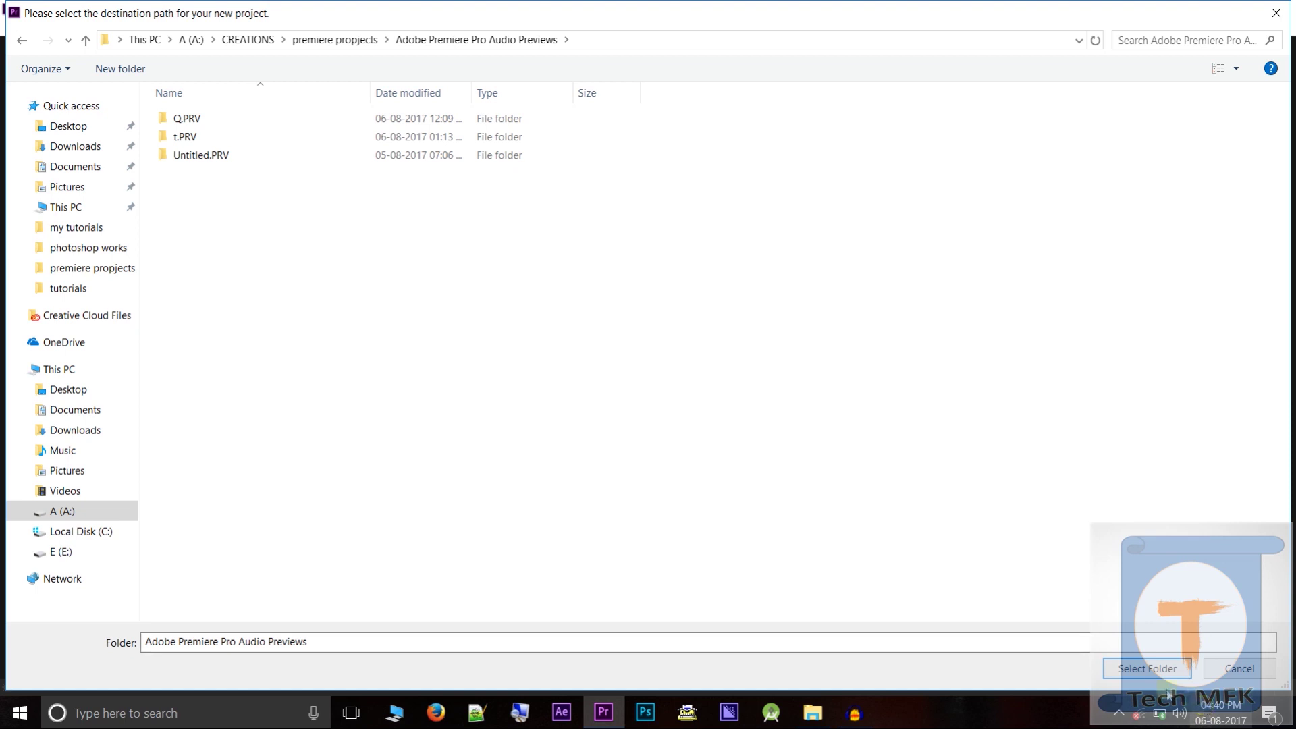
click(1241, 669)
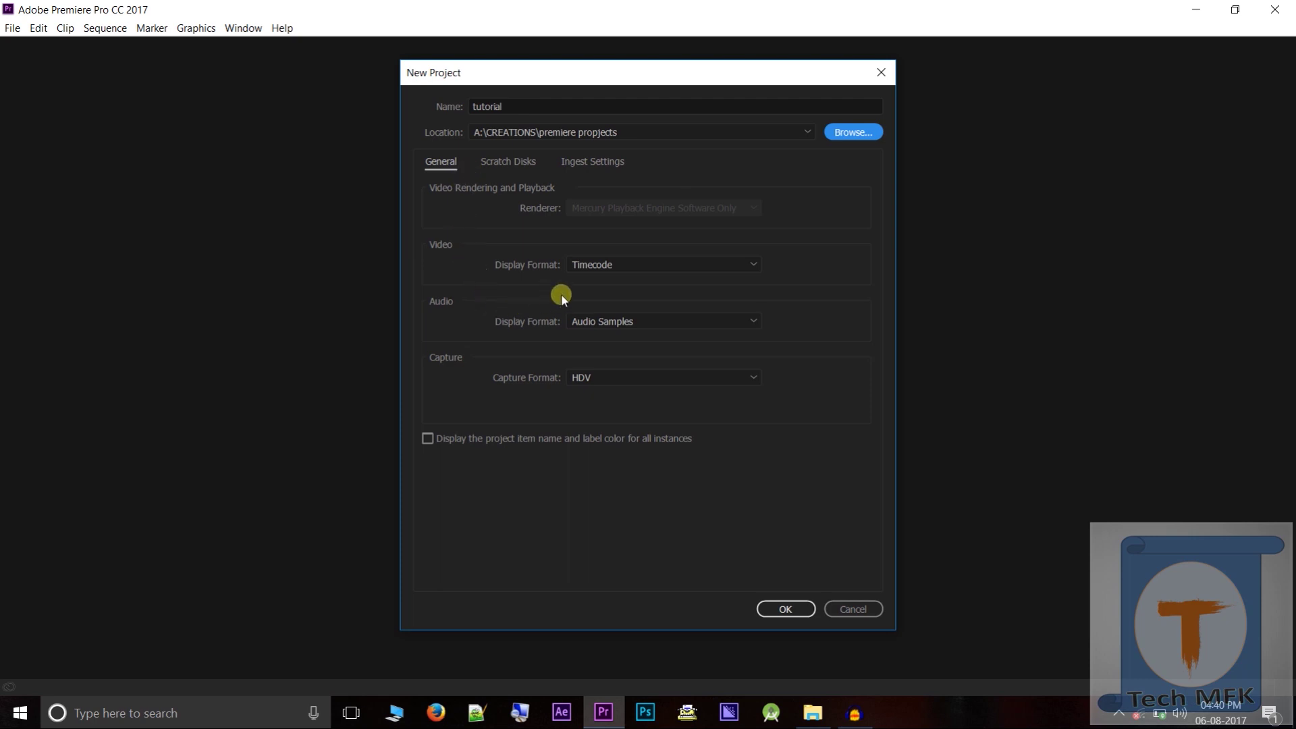
- Review the Video display format options, leaving it at Timecode
click(697, 267)
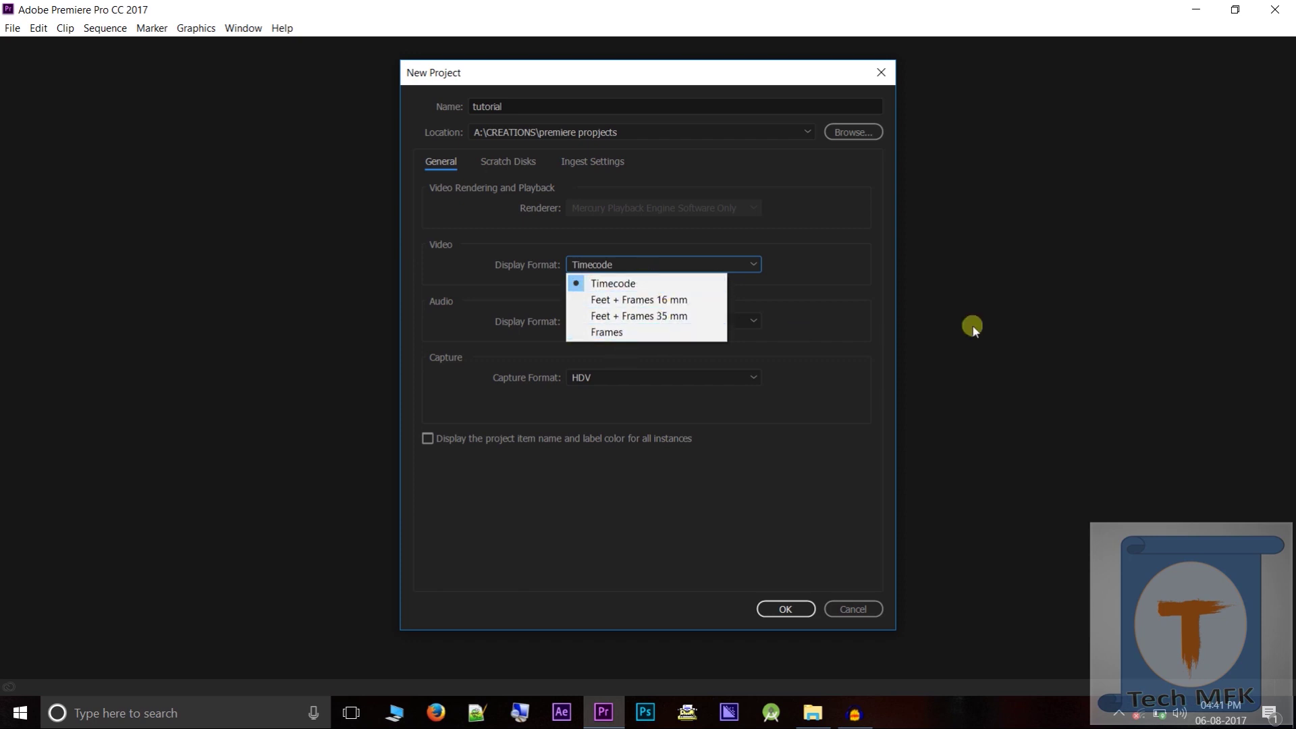
click(824, 270)
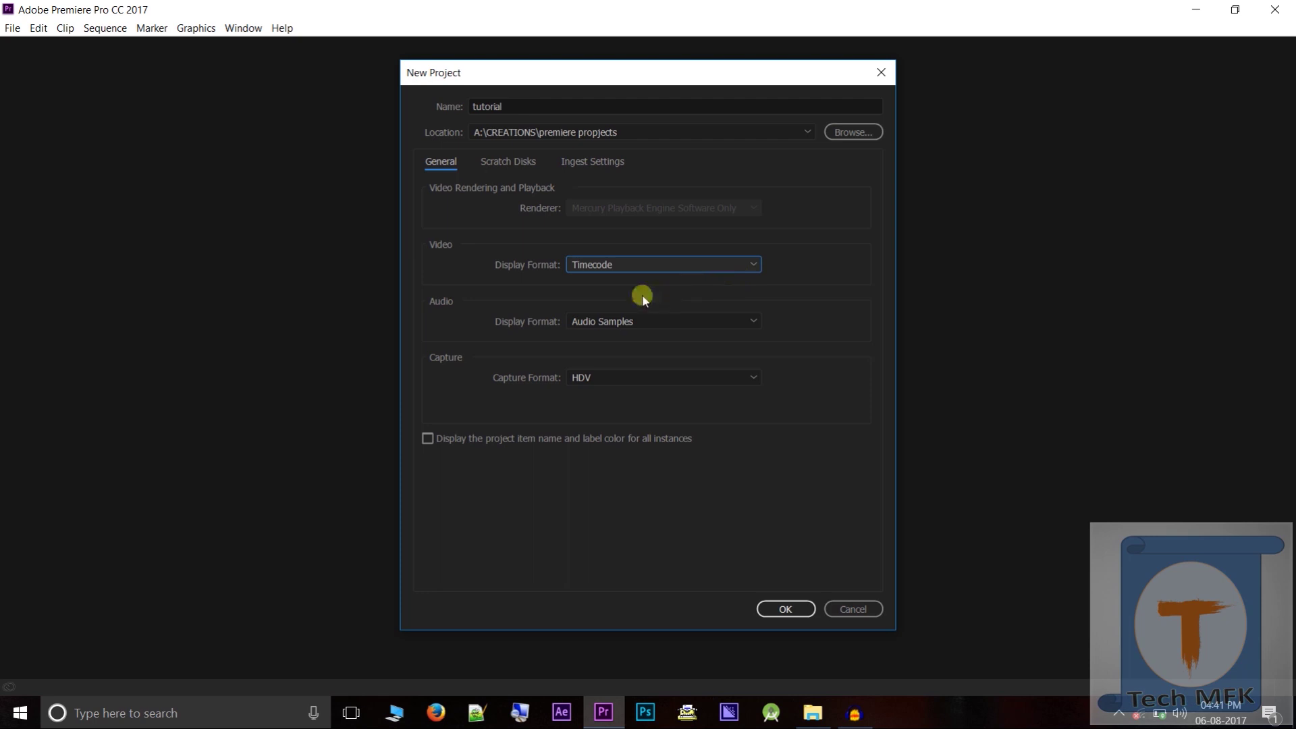
click(631, 264)
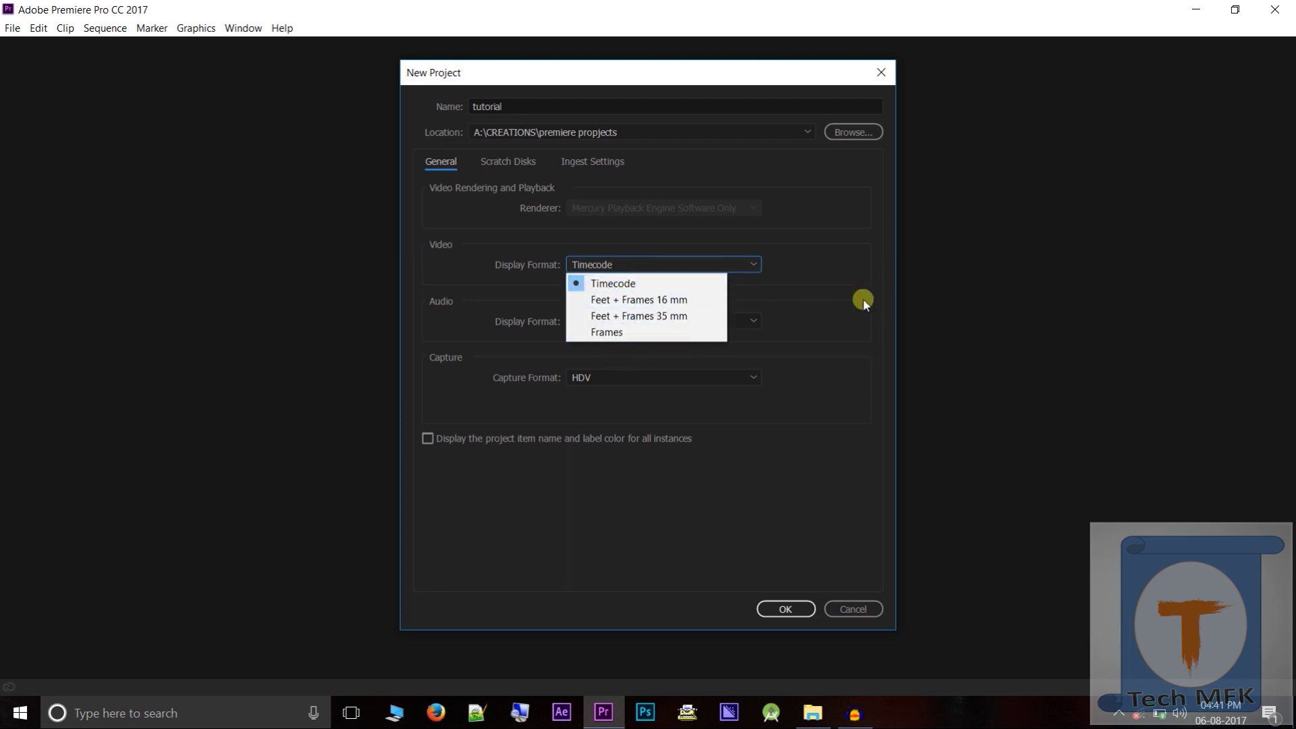
click(828, 291)
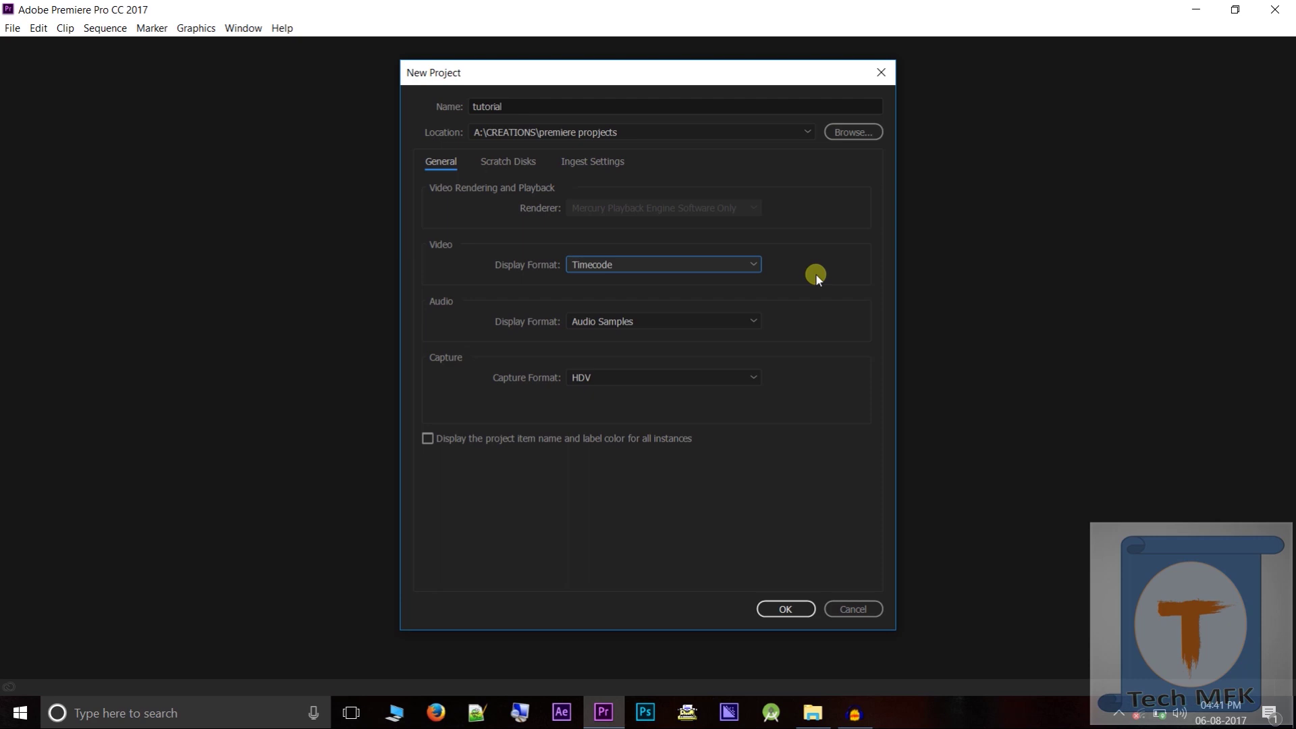
click(638, 269)
click(639, 270)
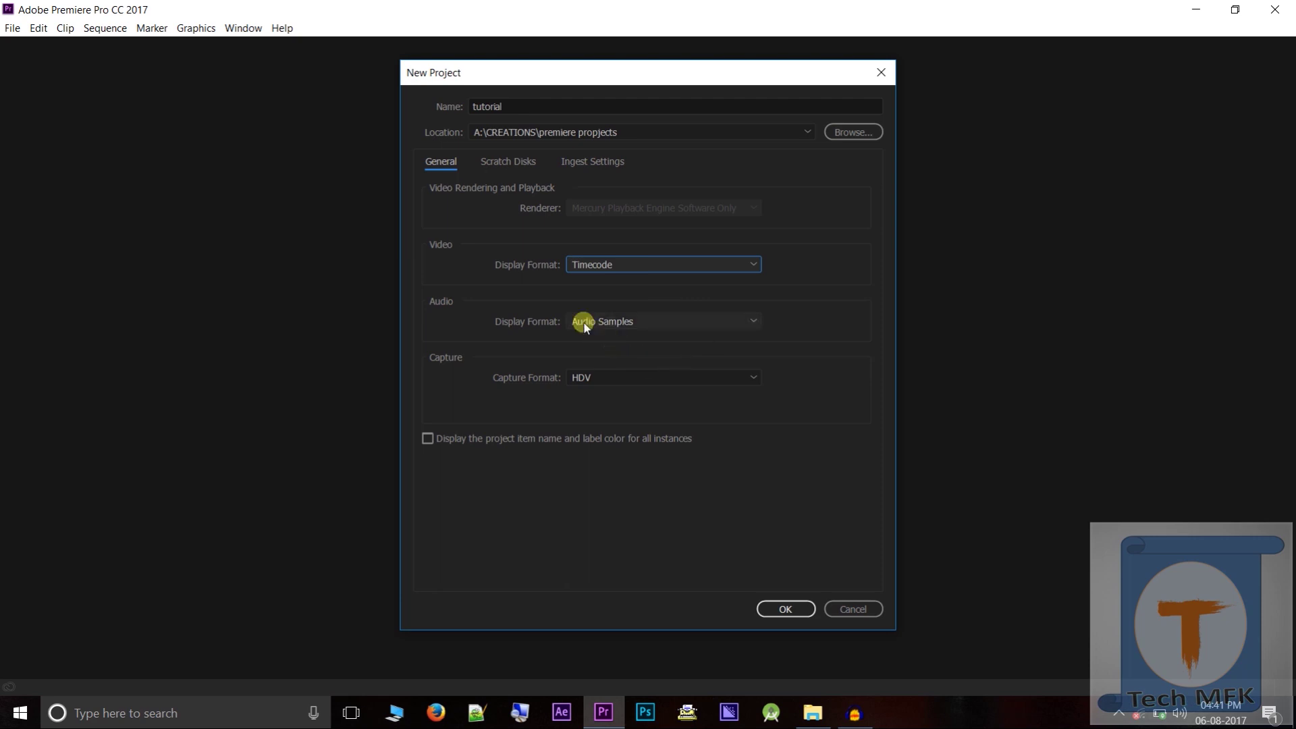
click(1117, 715)
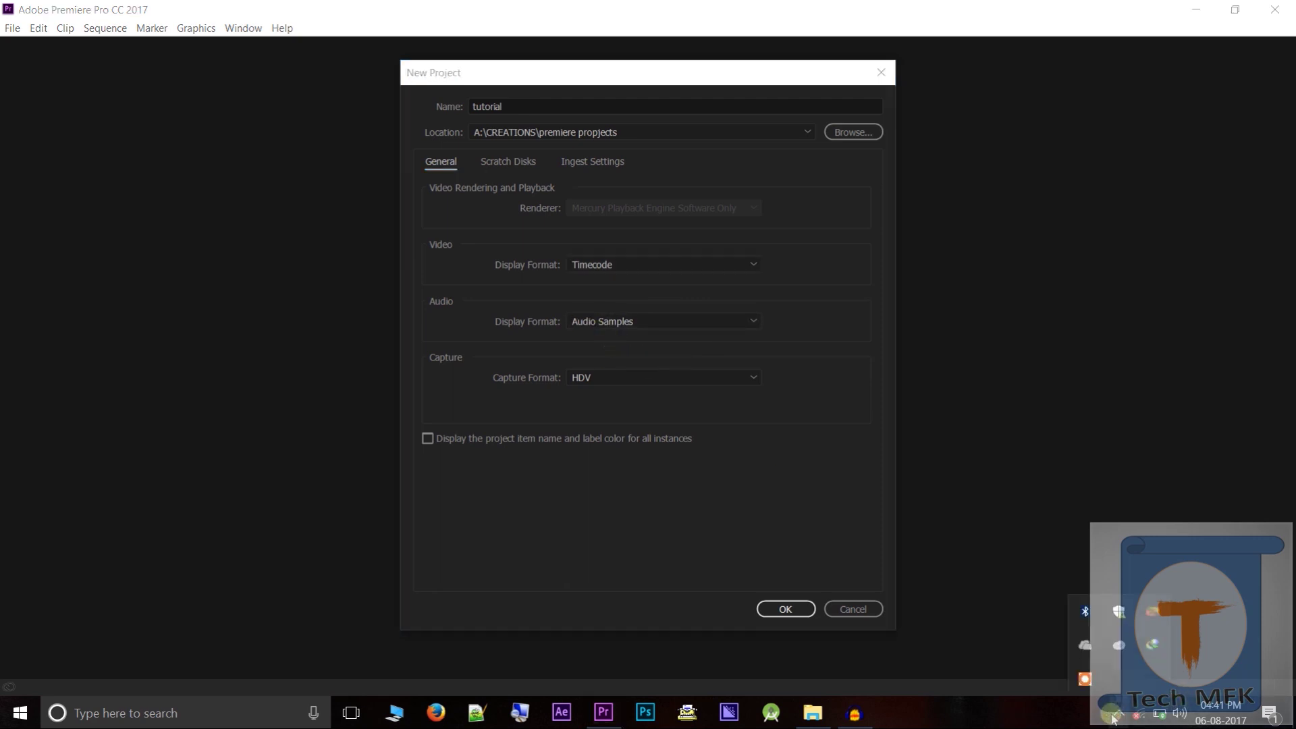
click(653, 351)
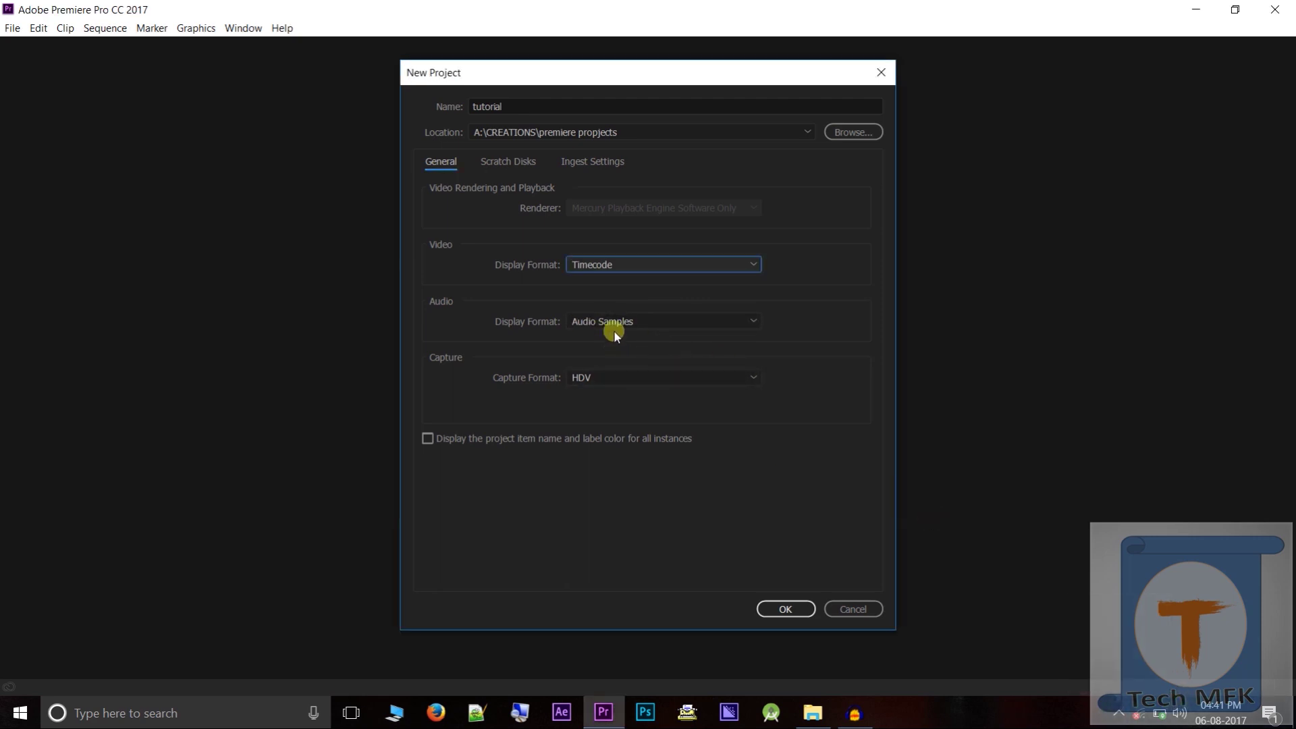
- Keep Audio Samples and HDV capture formats, and create the project
click(735, 314)
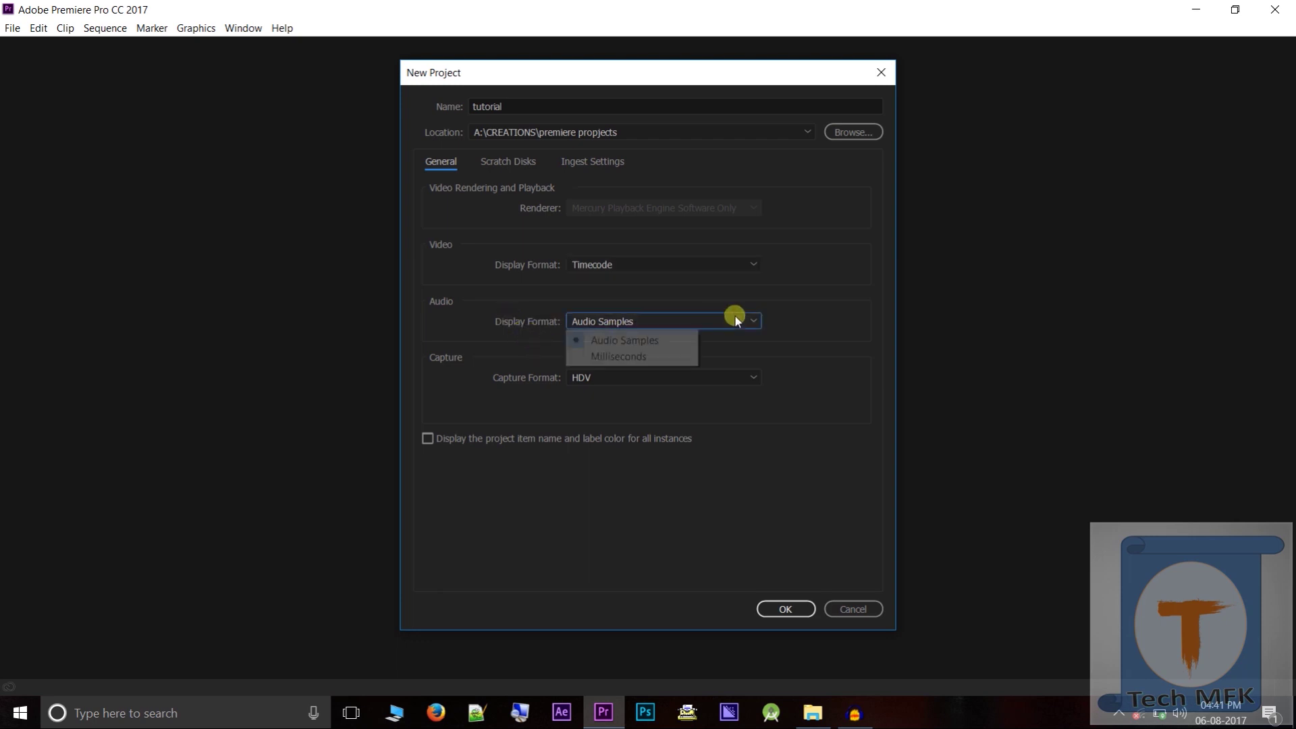
click(789, 352)
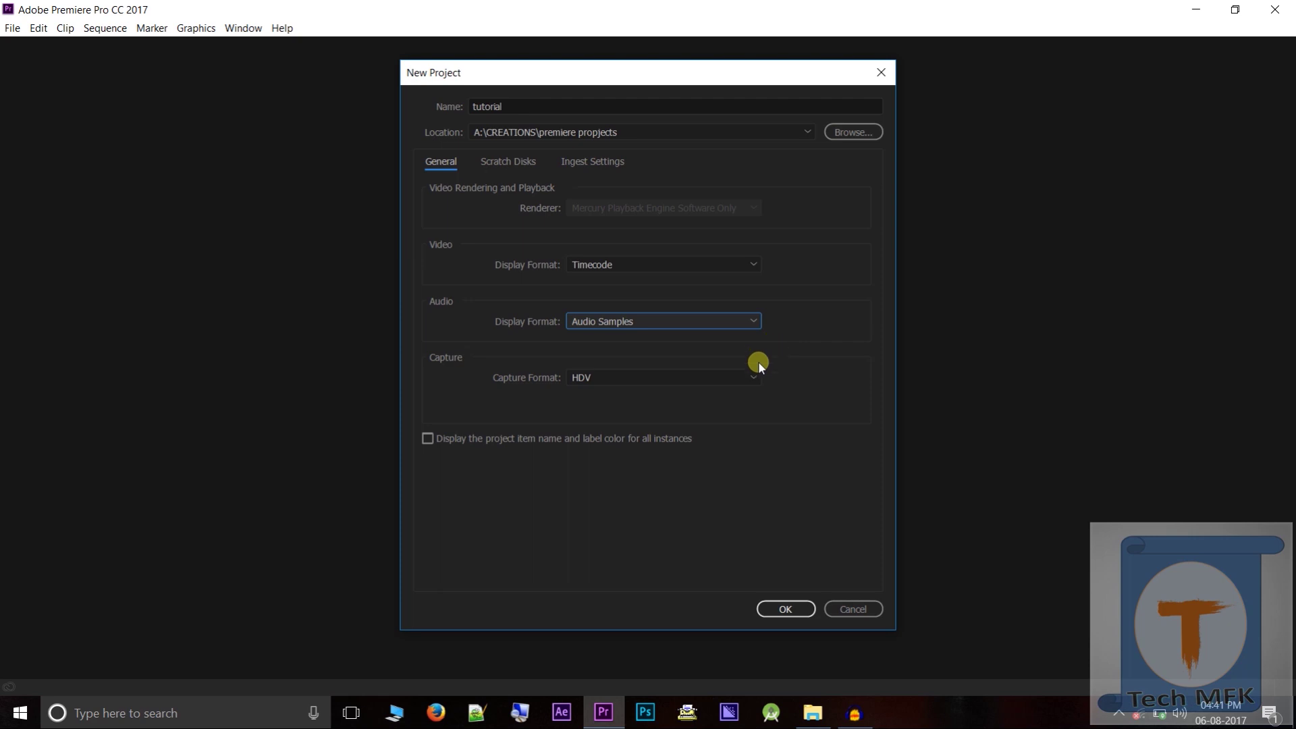
click(621, 379)
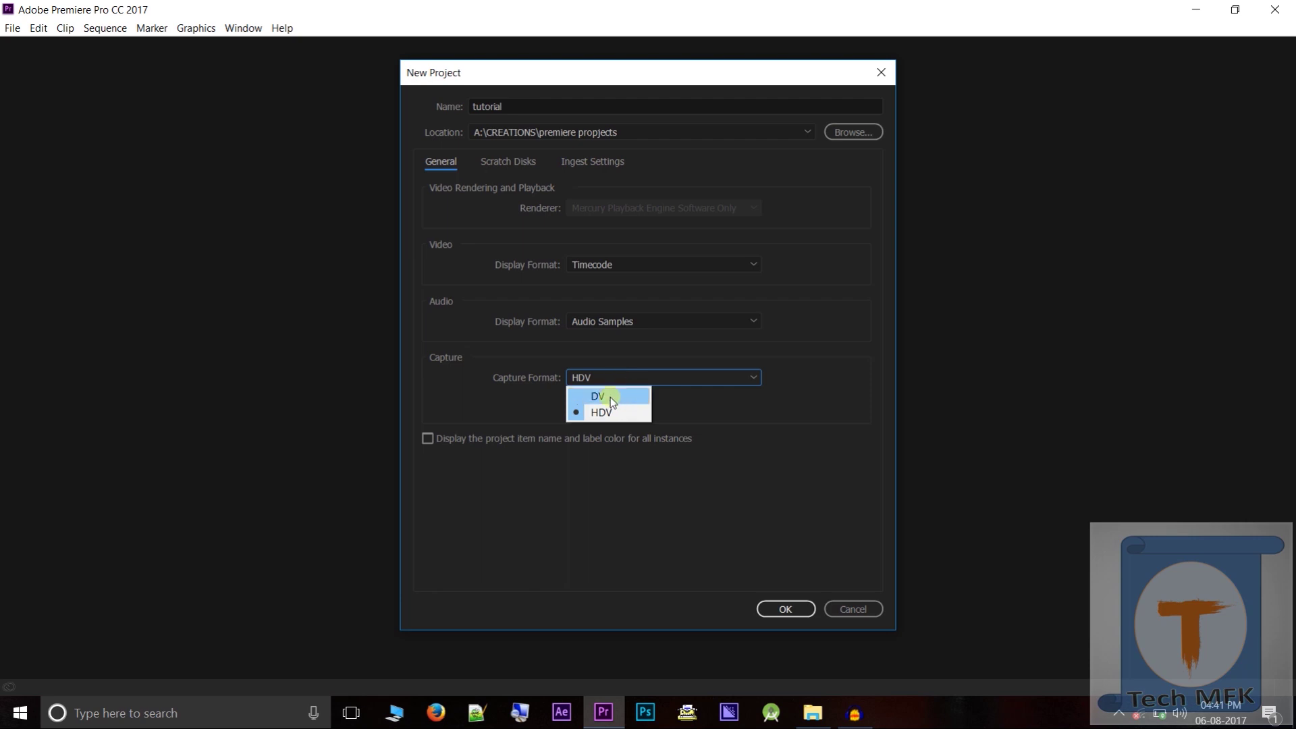
click(470, 423)
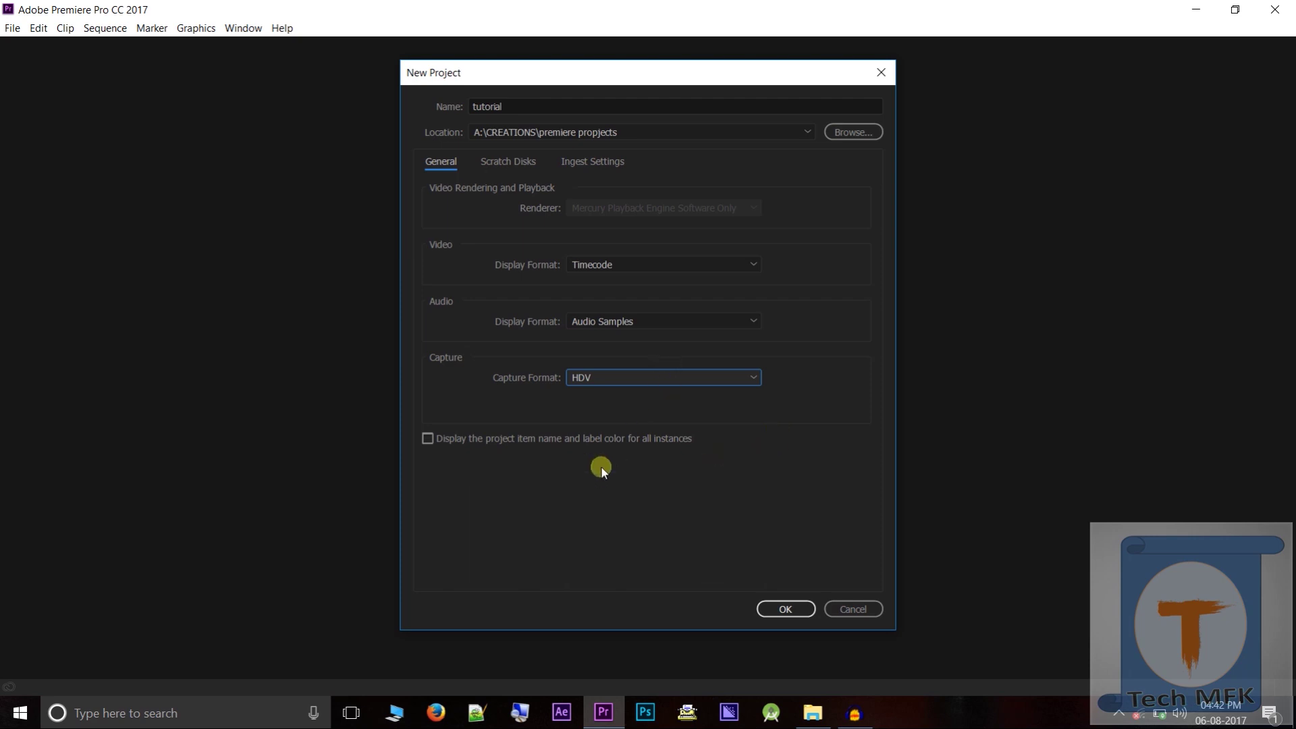
click(787, 609)
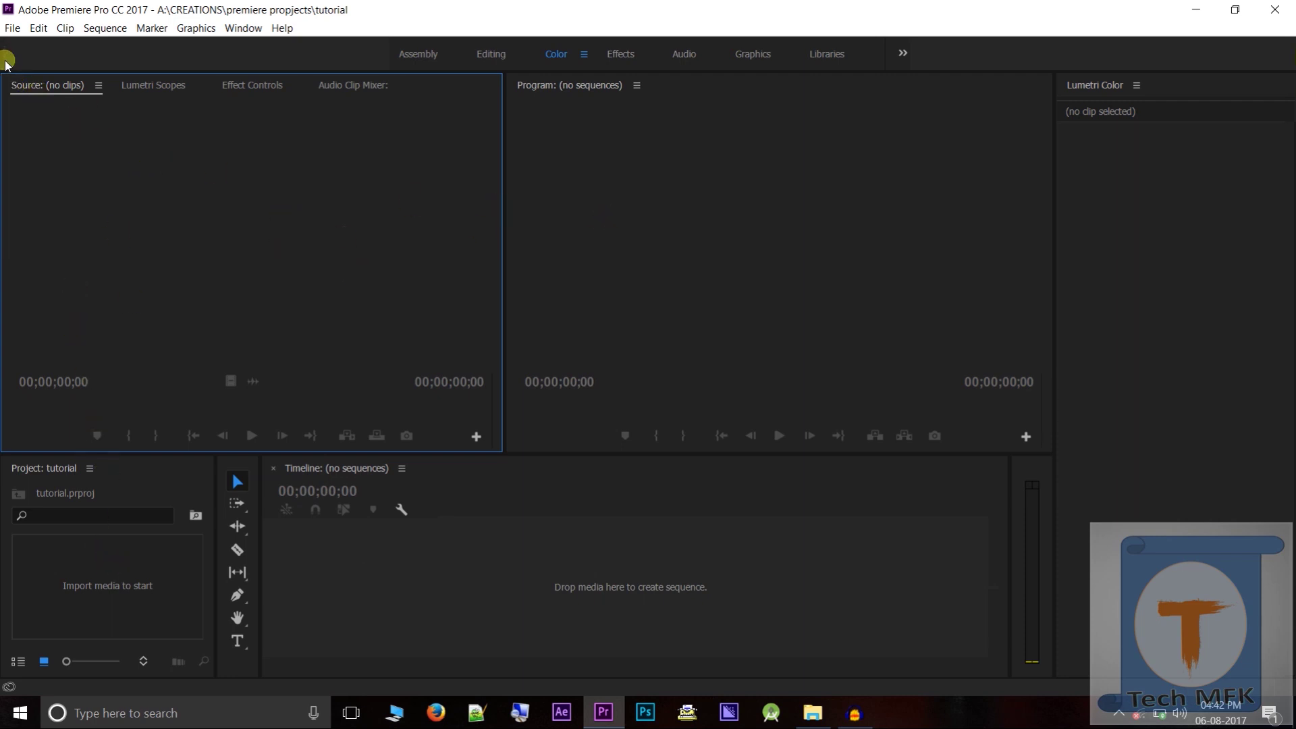
drag(12, 81, 496, 78)
click(667, 229)
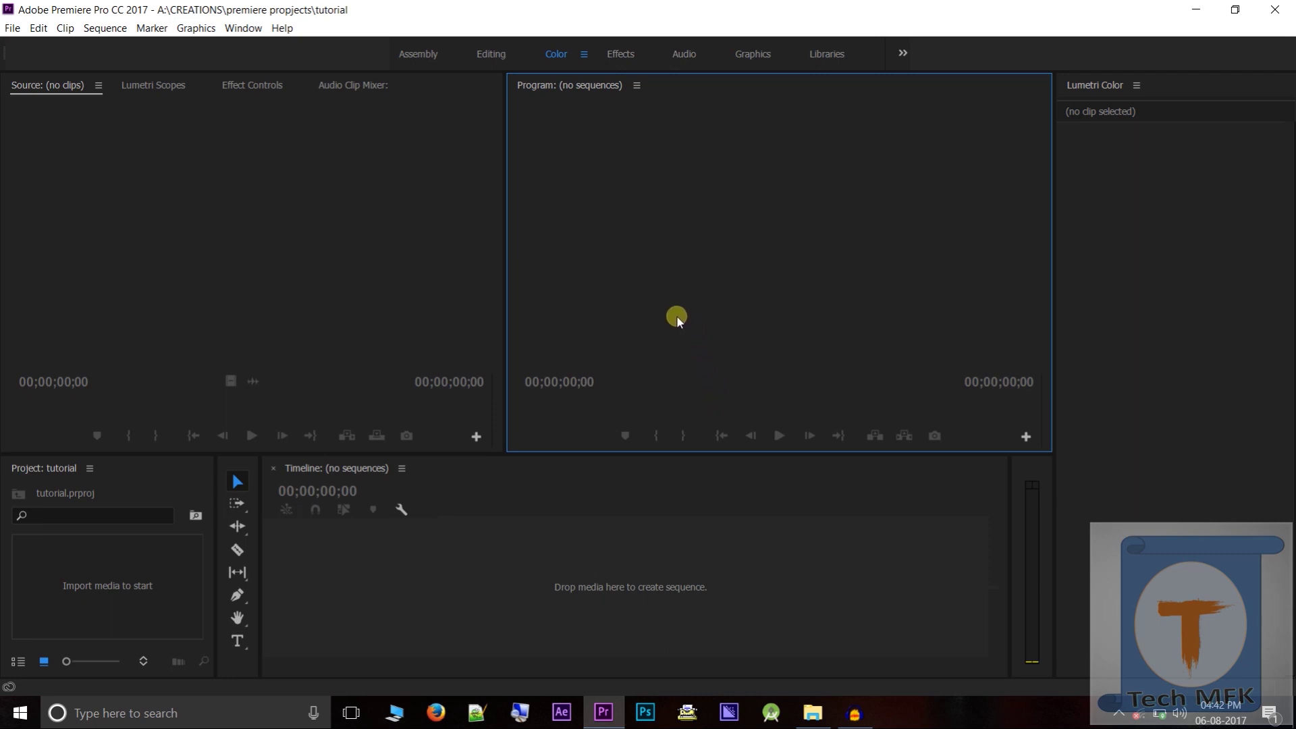
click(144, 593)
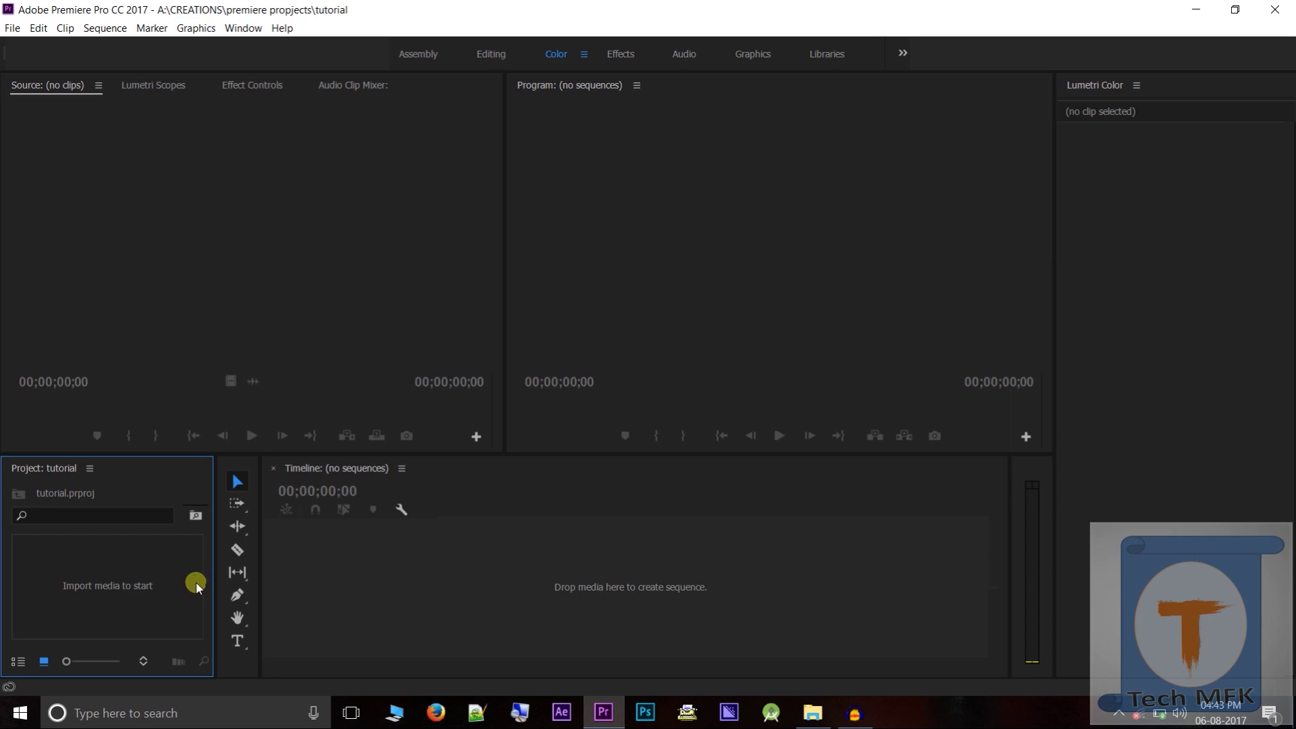
click(277, 168)
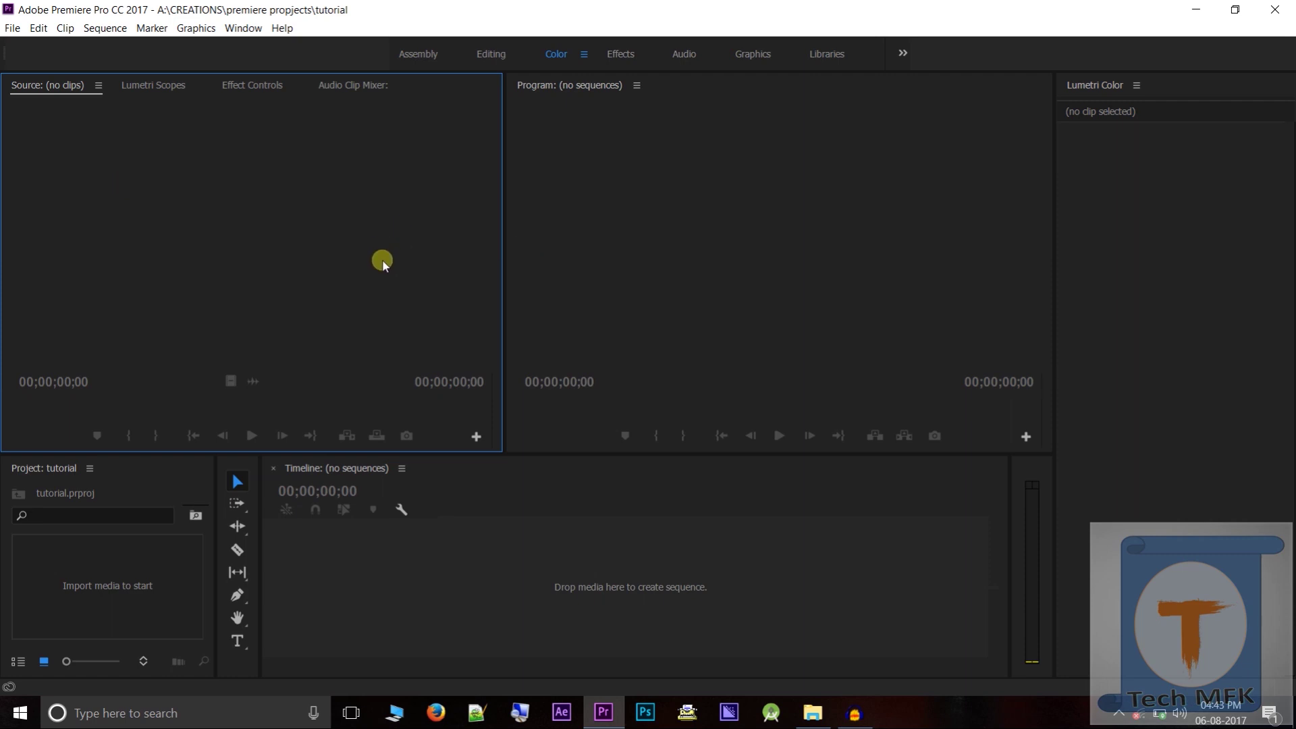
click(138, 611)
click(797, 243)
click(529, 524)
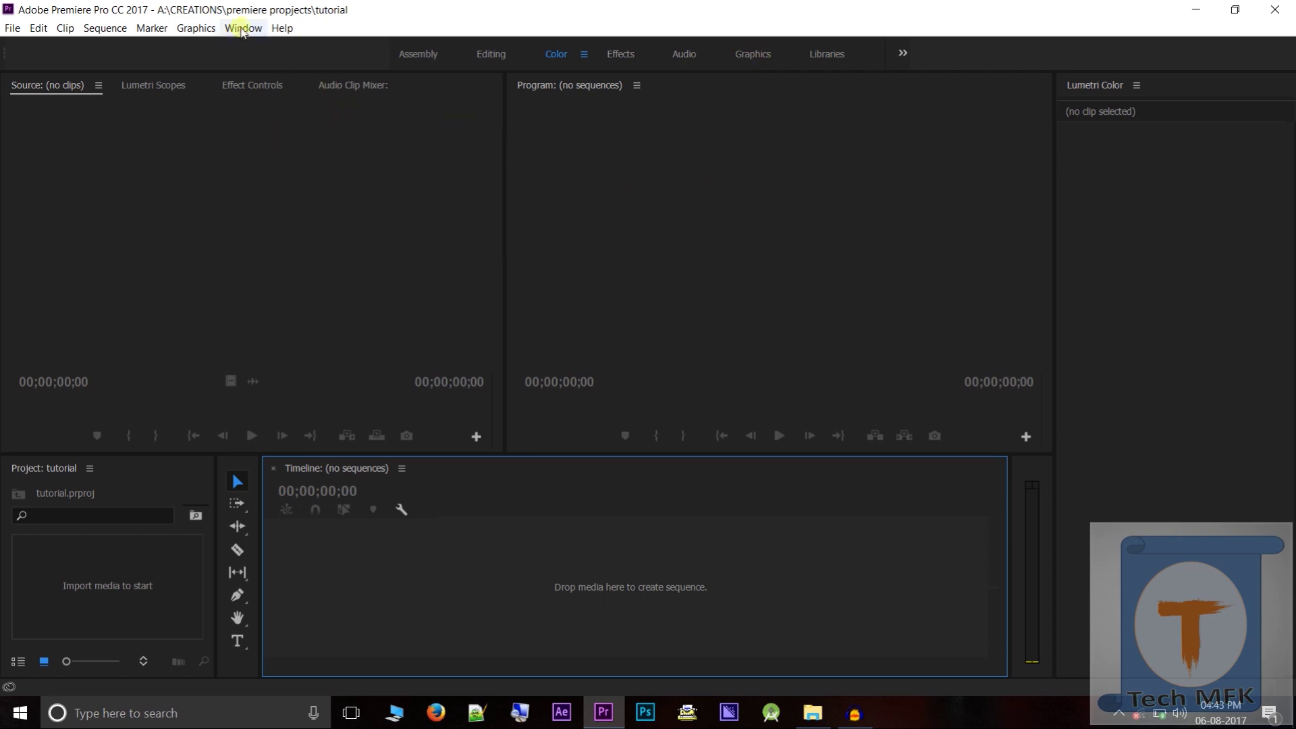
click(902, 53)
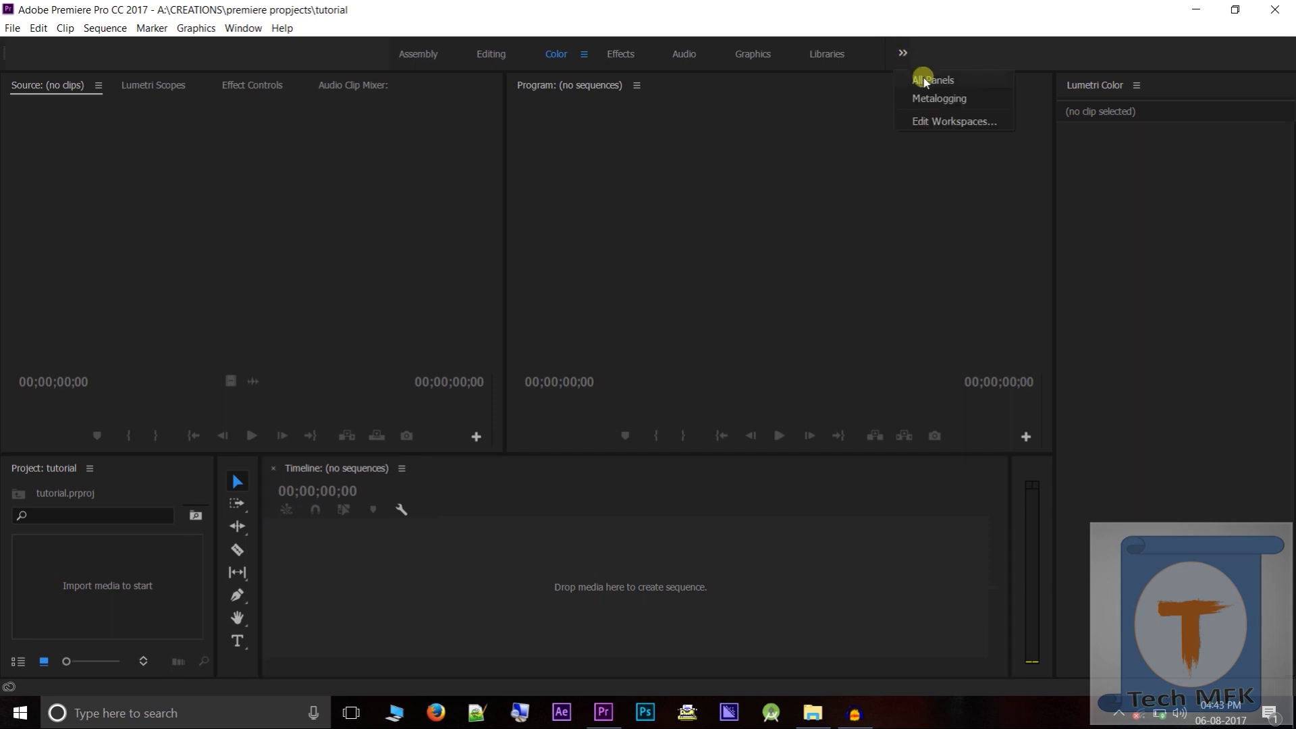
click(935, 125)
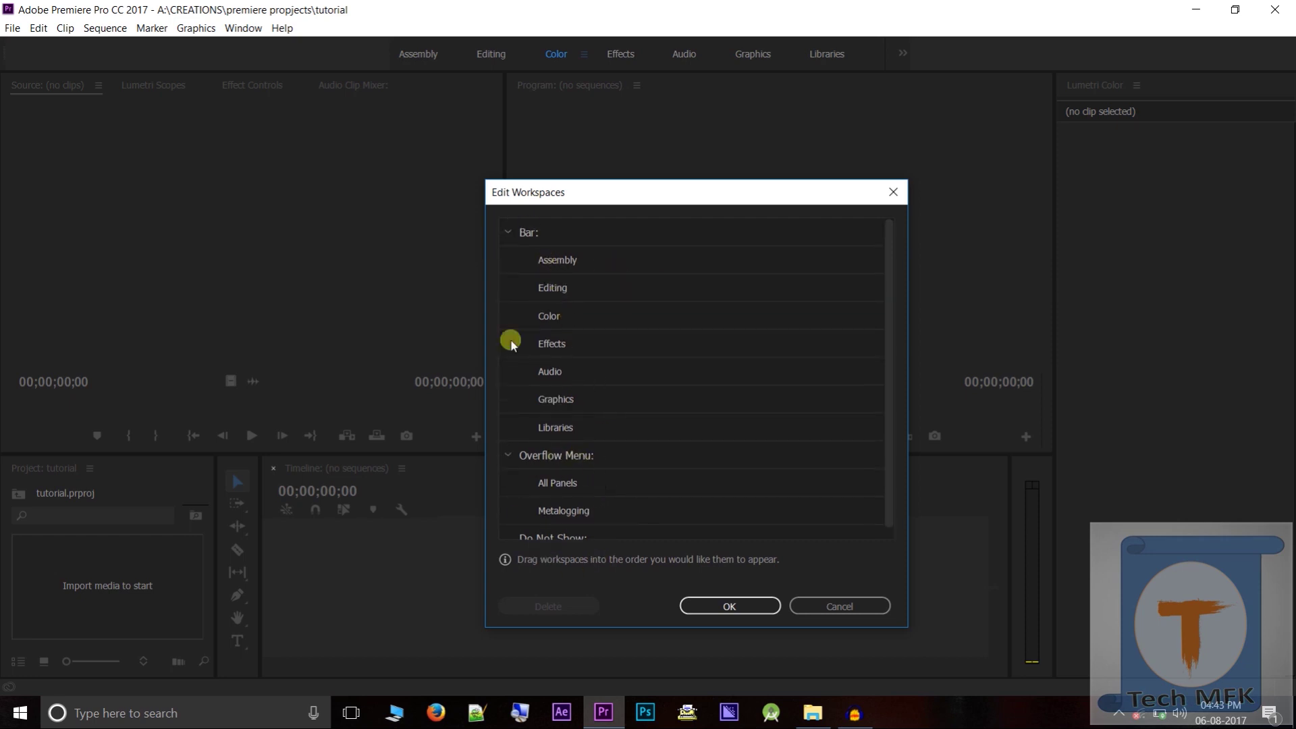
scroll(566, 500, down, 1)
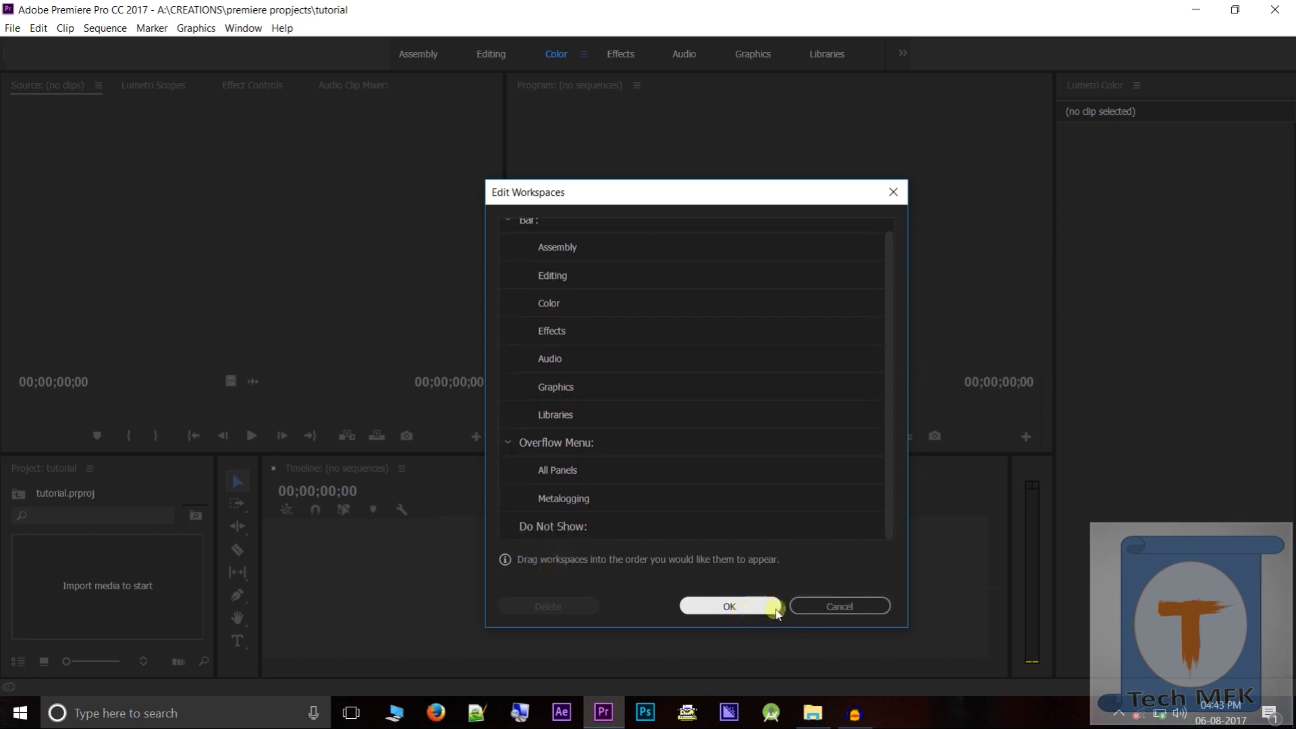
click(797, 606)
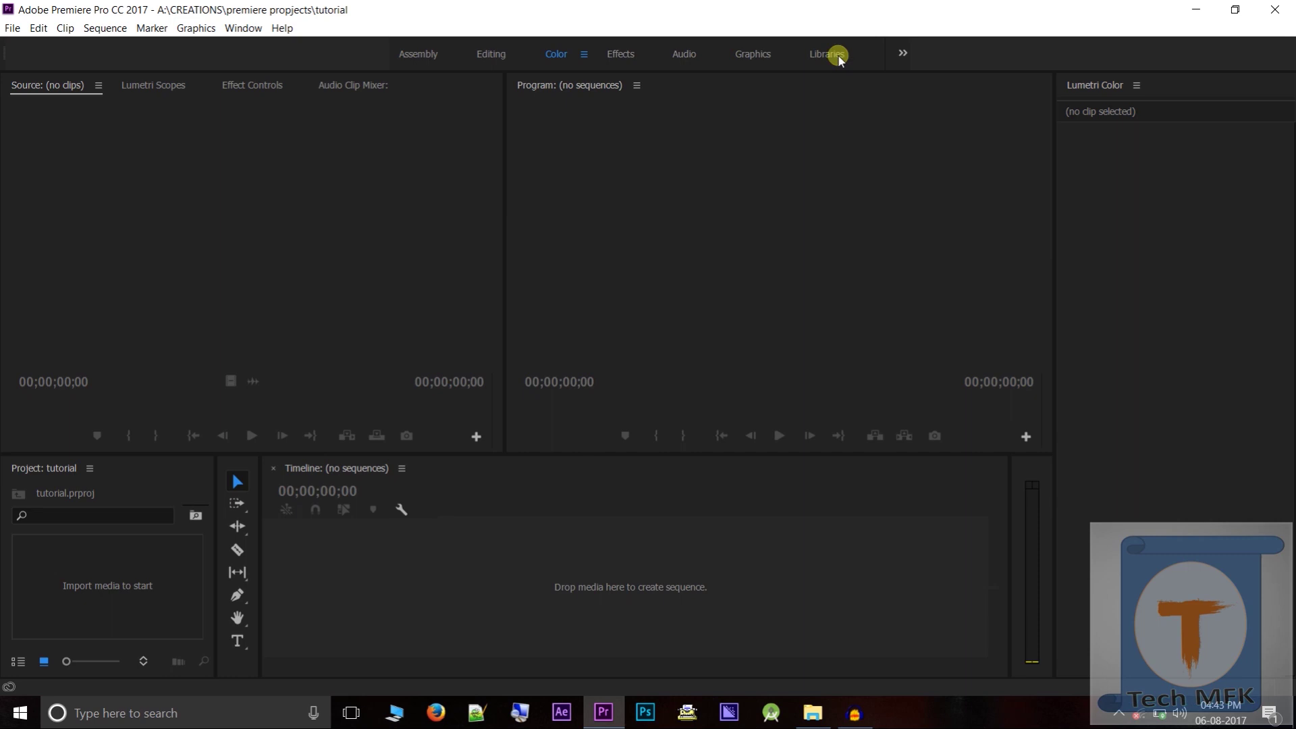
- Close the extra workspaces list and restore the Premiere window from the taskbar
click(903, 54)
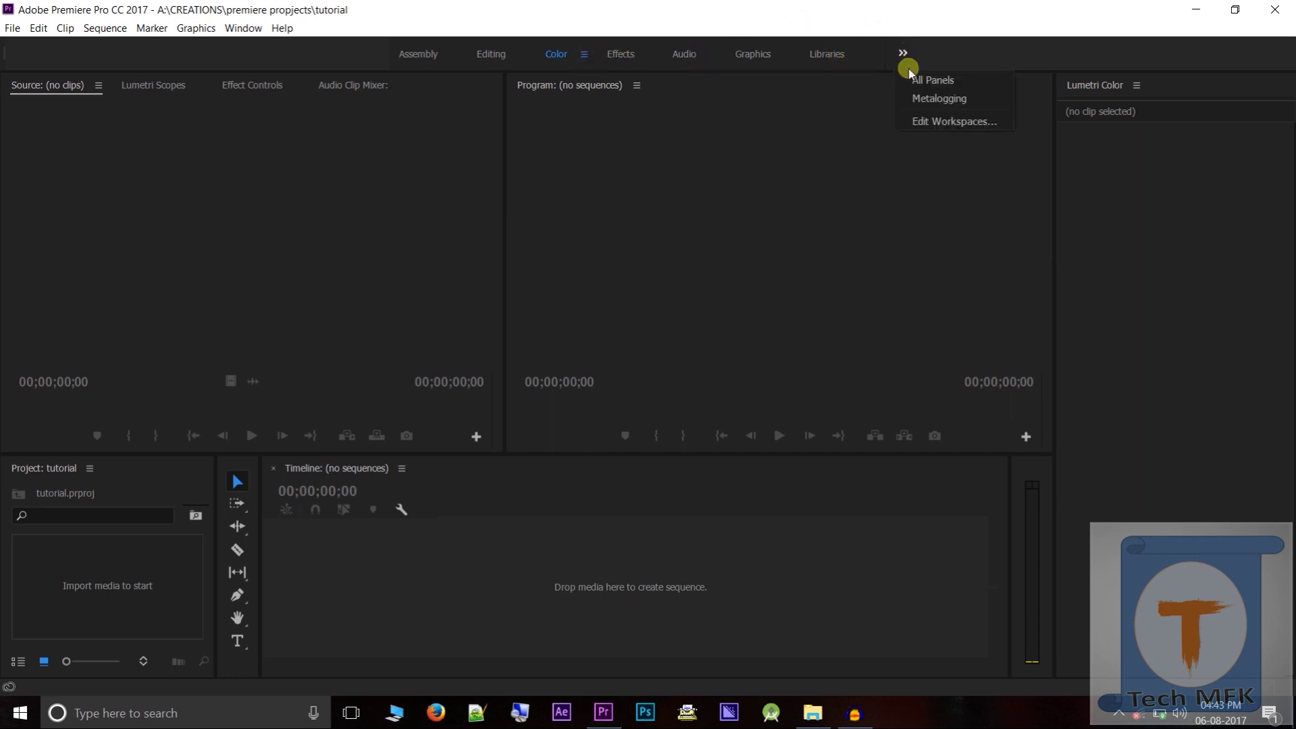
click(917, 85)
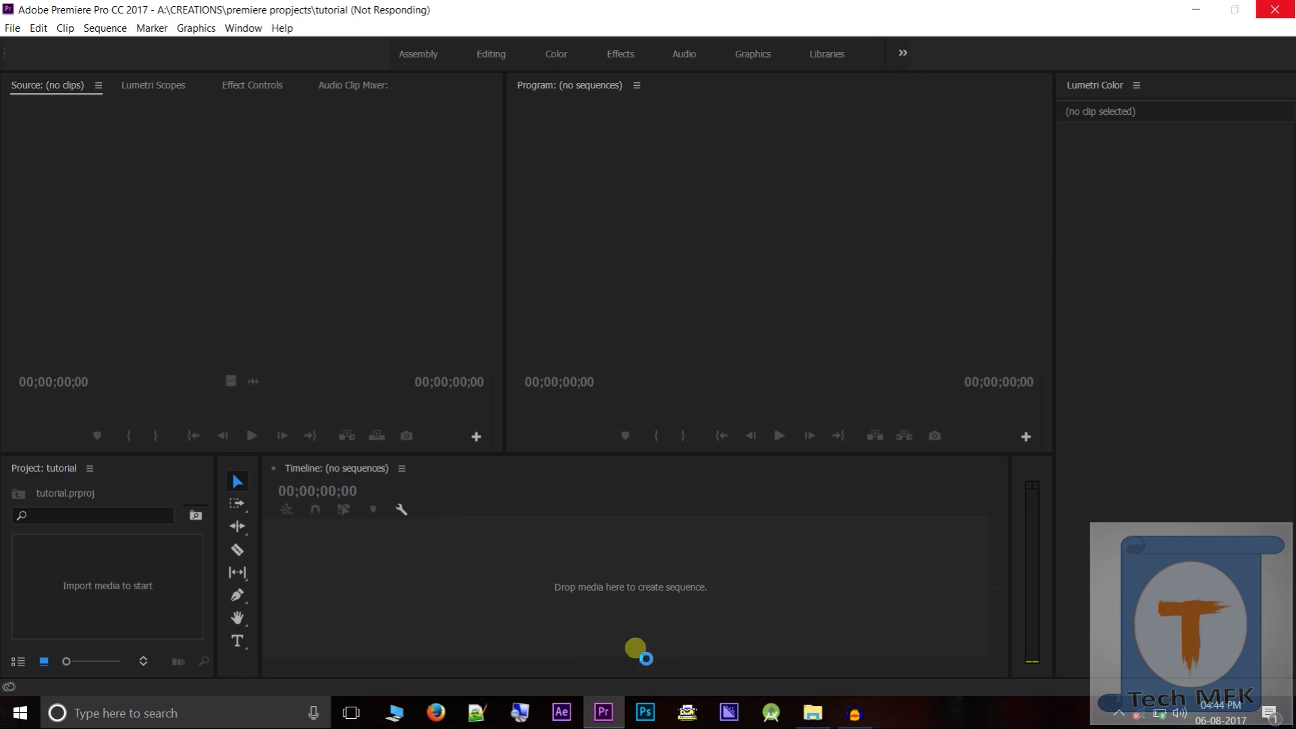
mouse_move(591, 721)
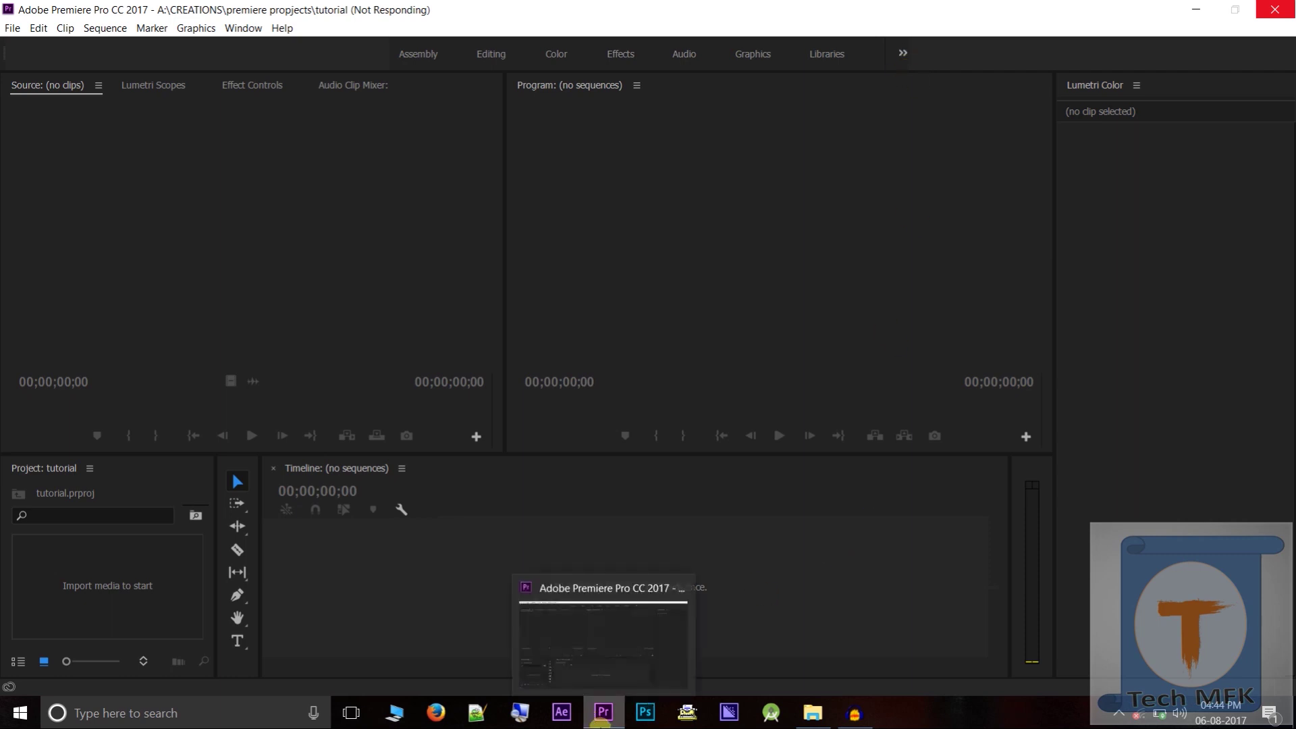
click(604, 592)
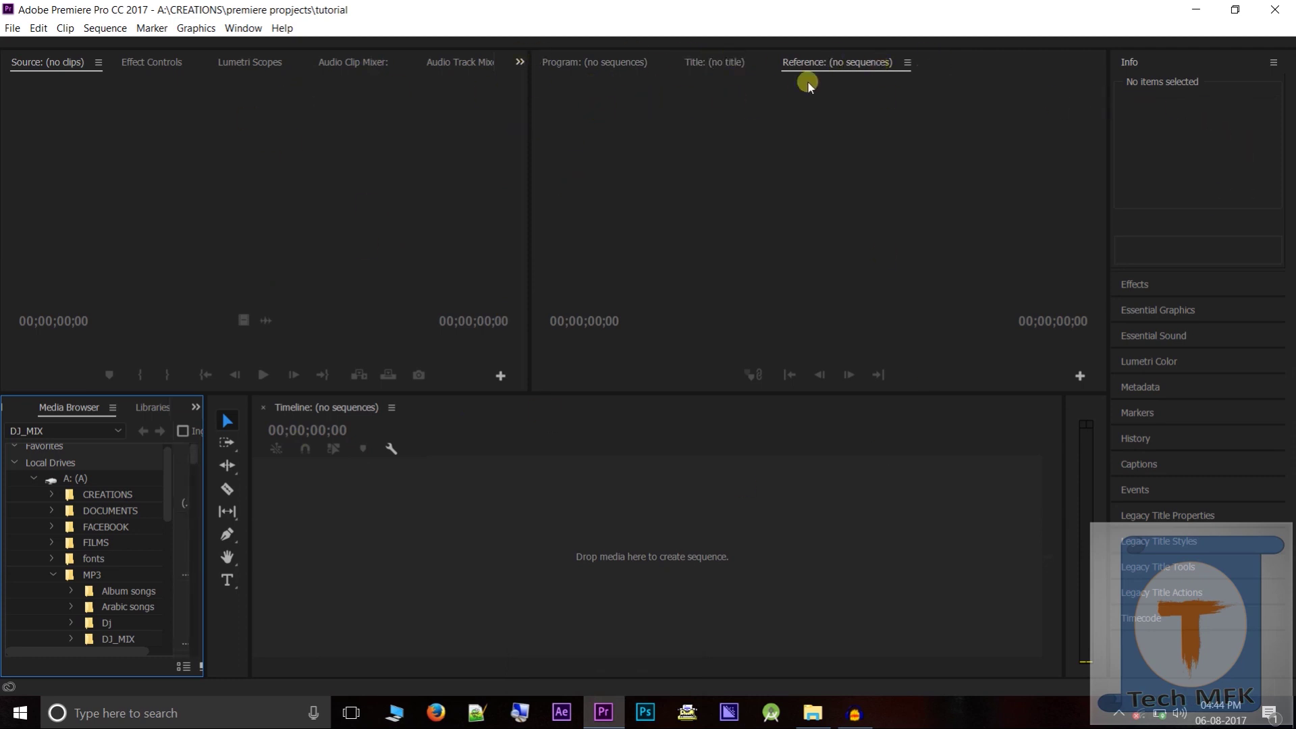
click(908, 62)
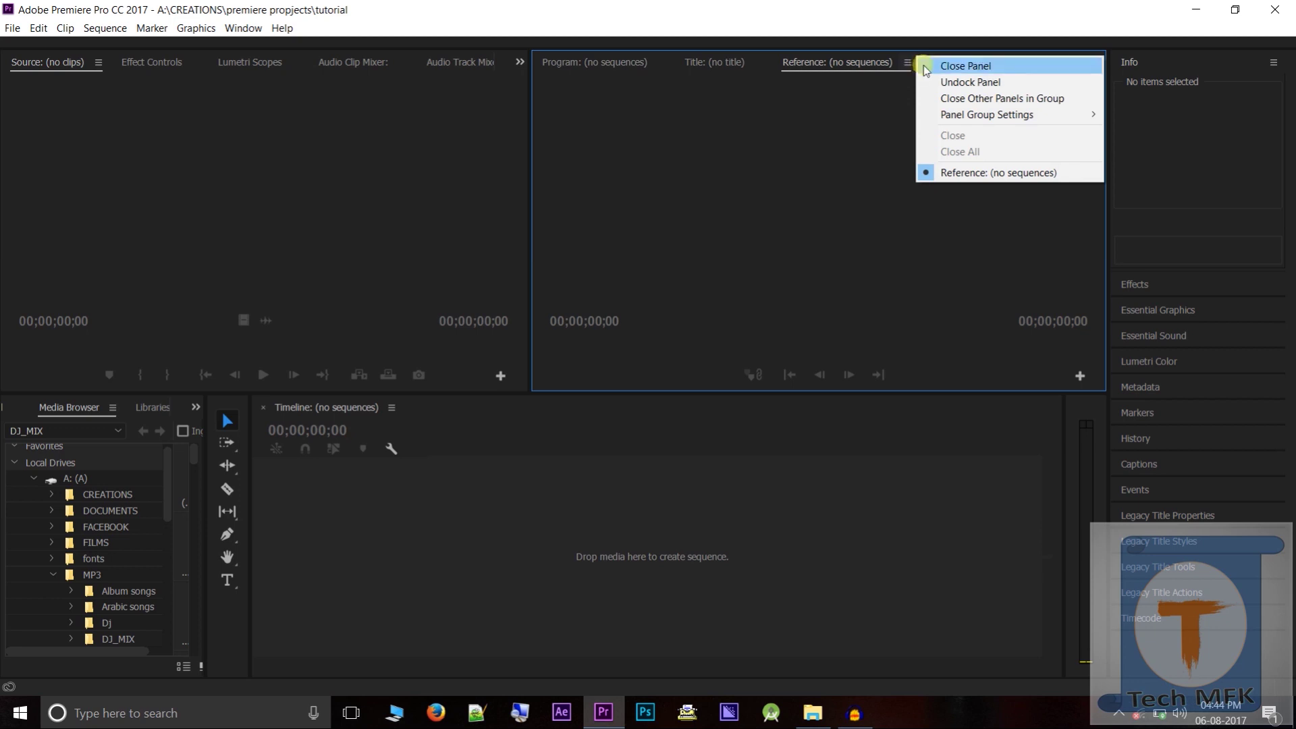
click(818, 159)
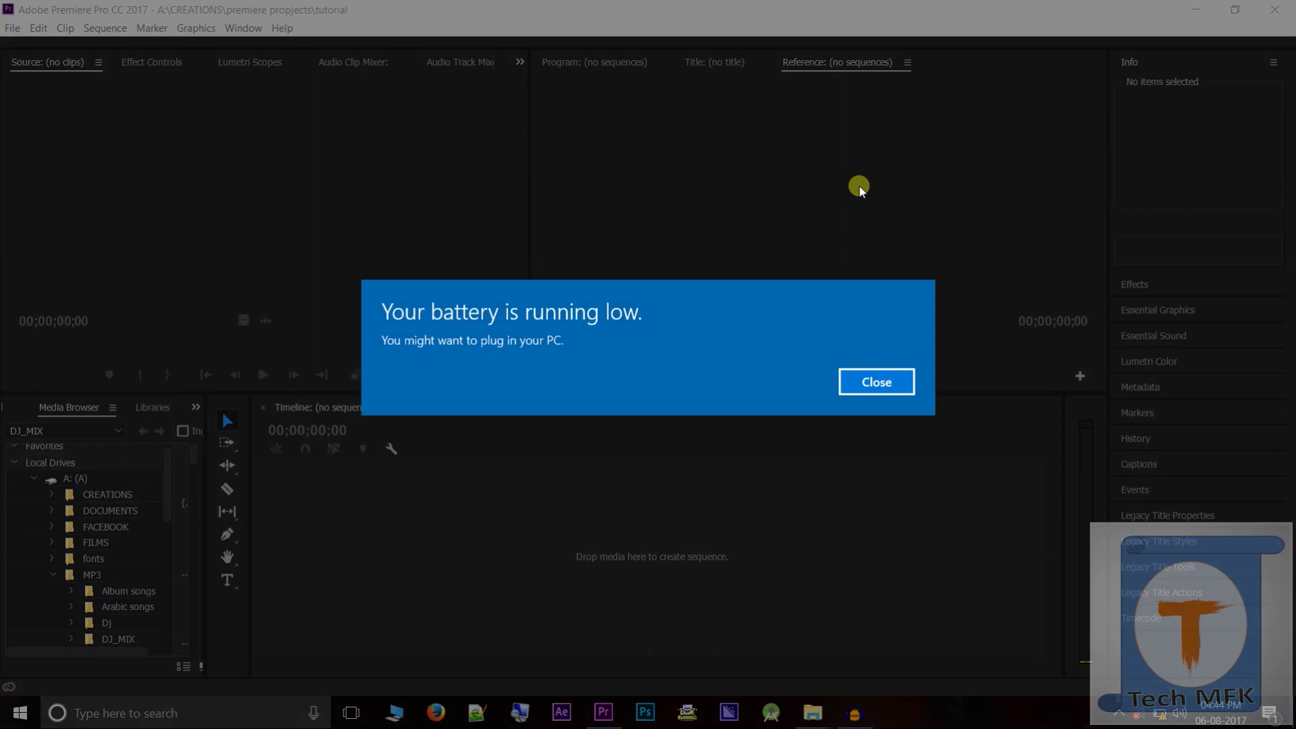
click(864, 380)
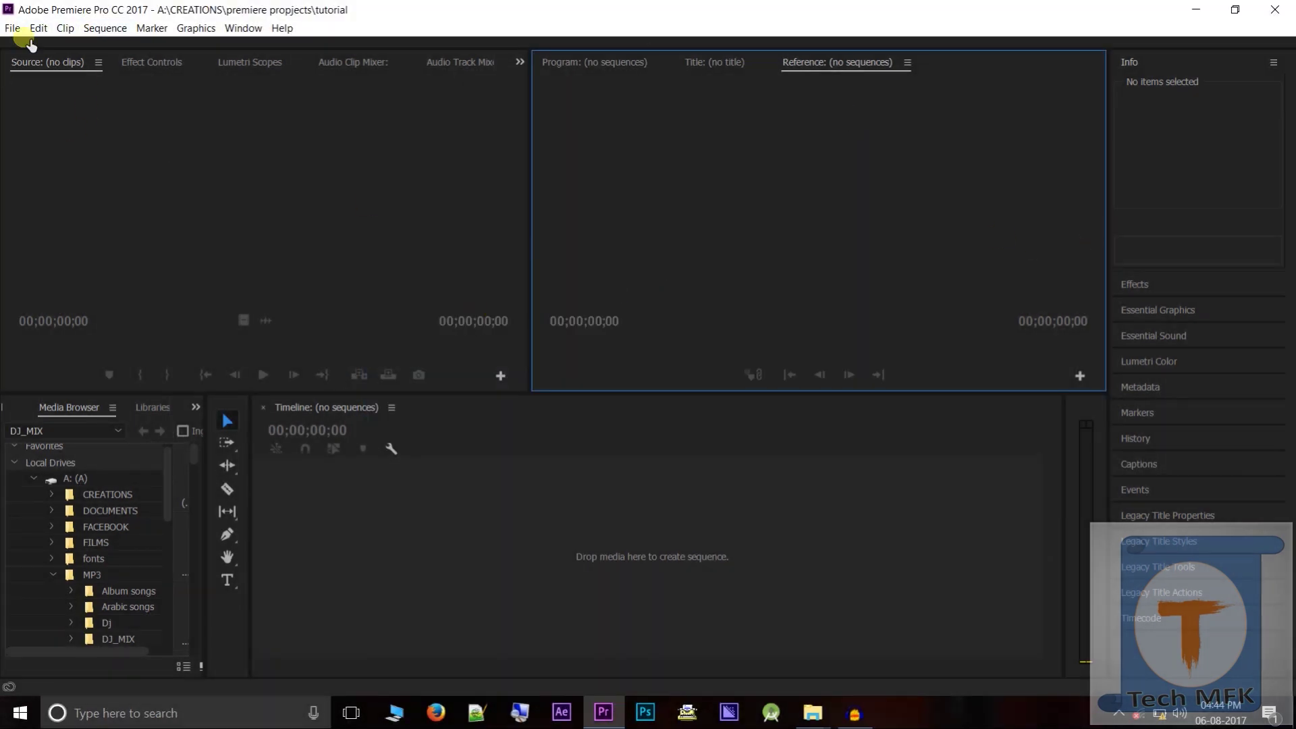
click(160, 204)
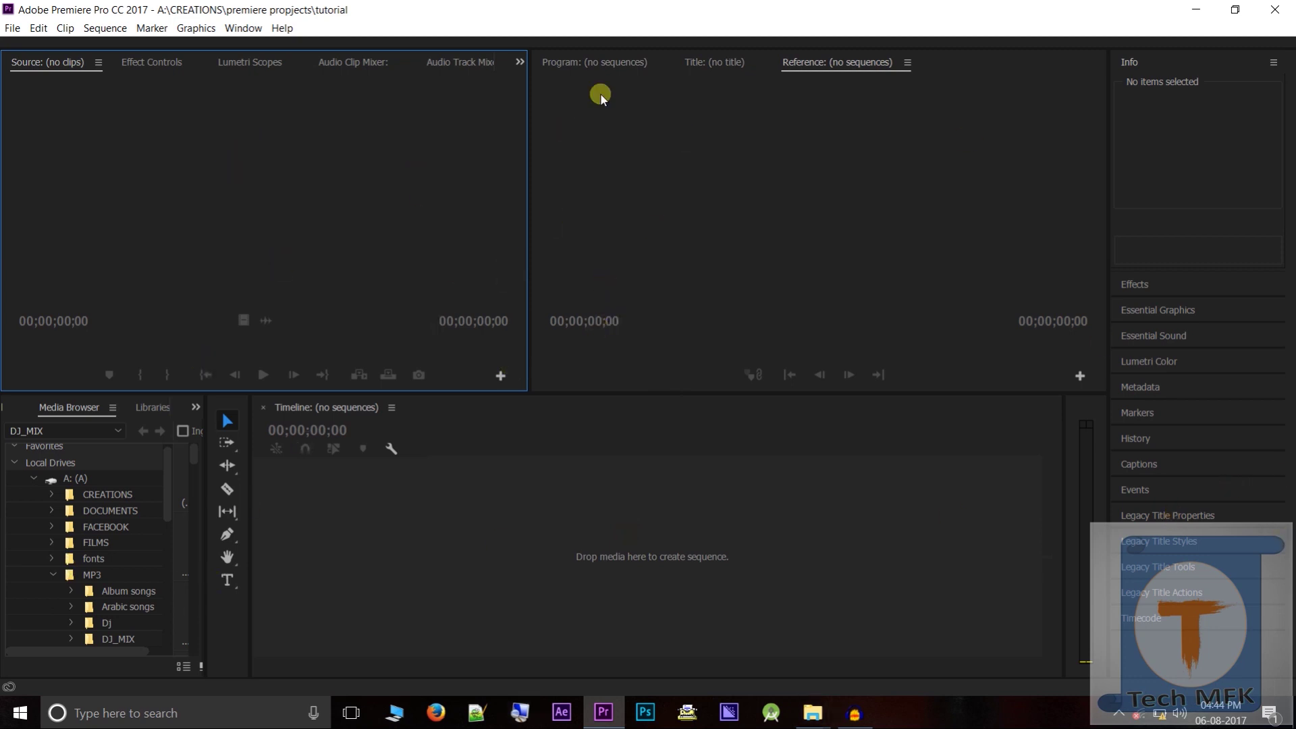
click(251, 29)
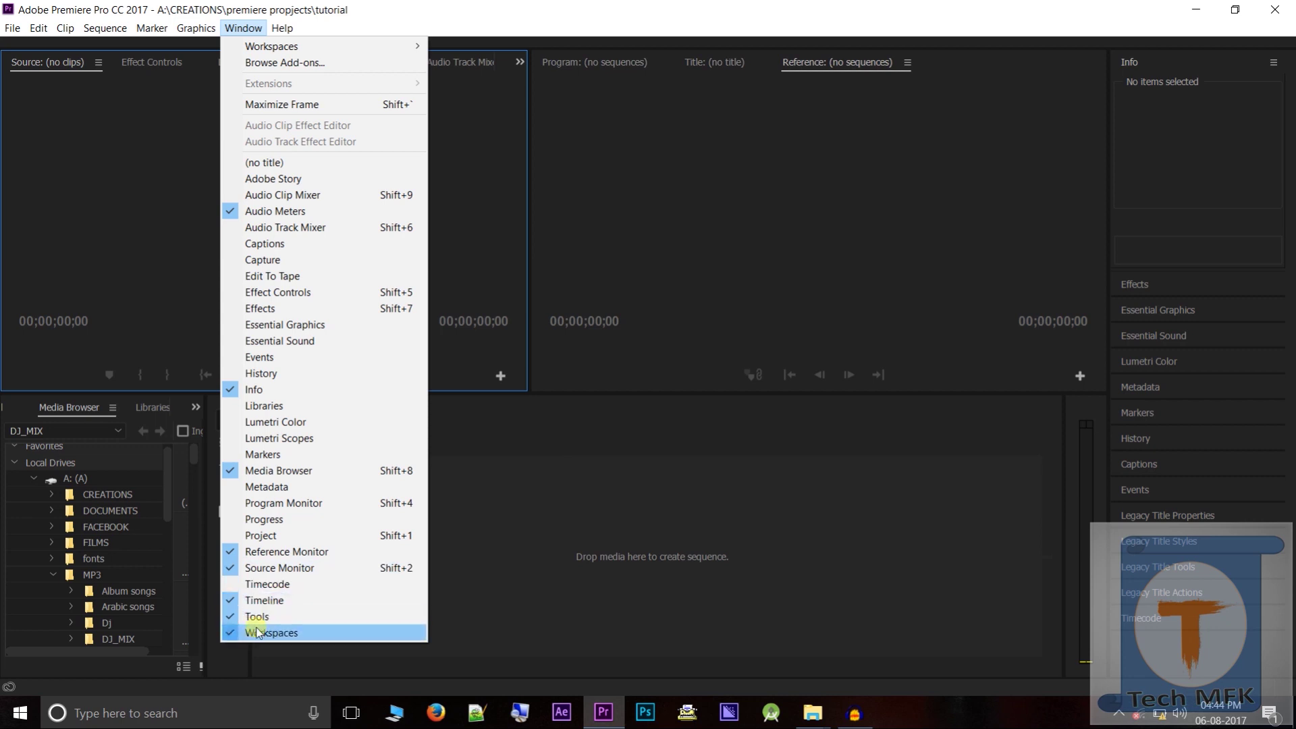
click(602, 511)
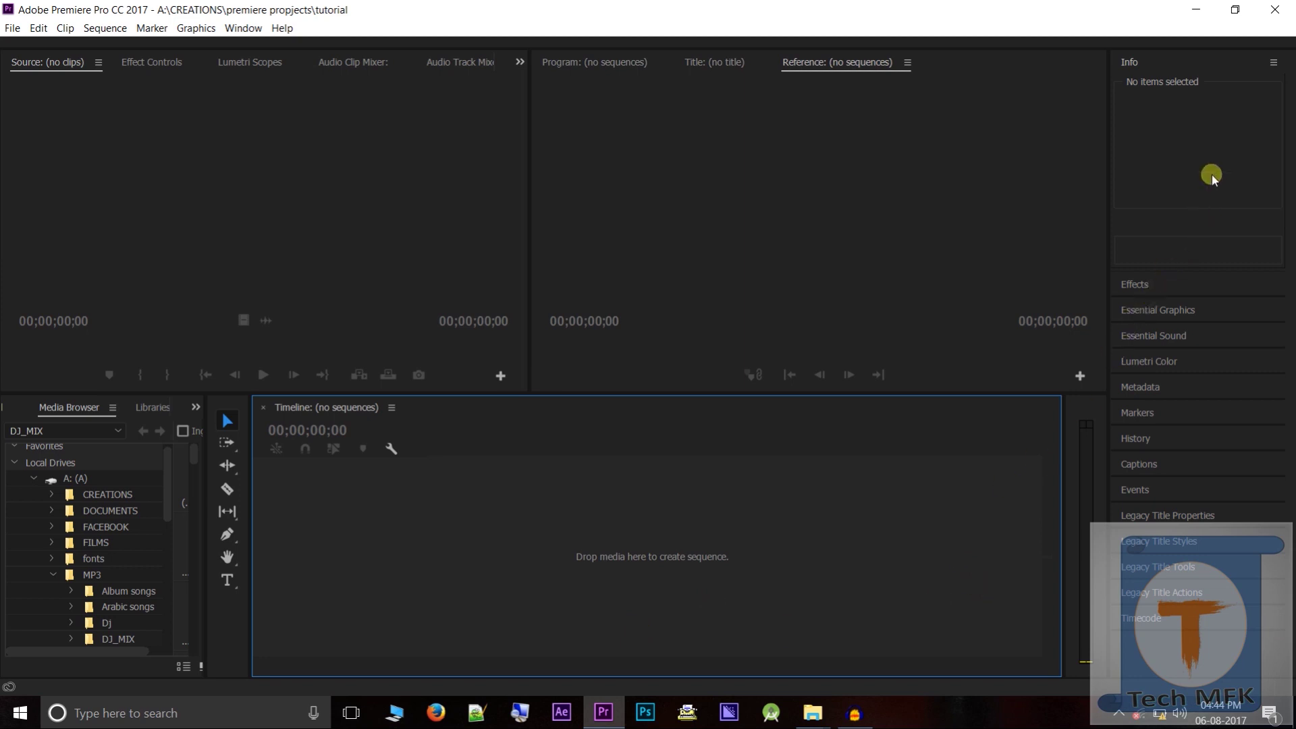
click(1179, 286)
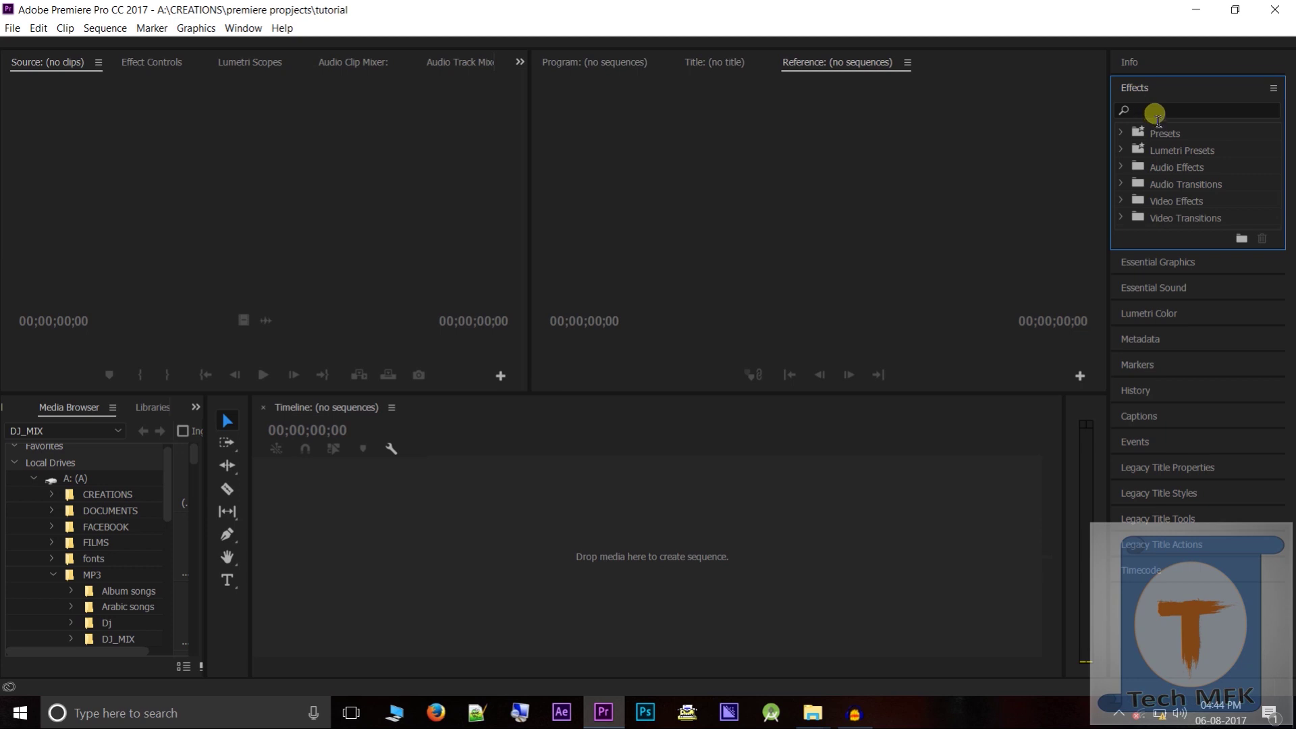
- Expand and collapse the Effects panel's Presets and Bevel Edges folders
click(1157, 113)
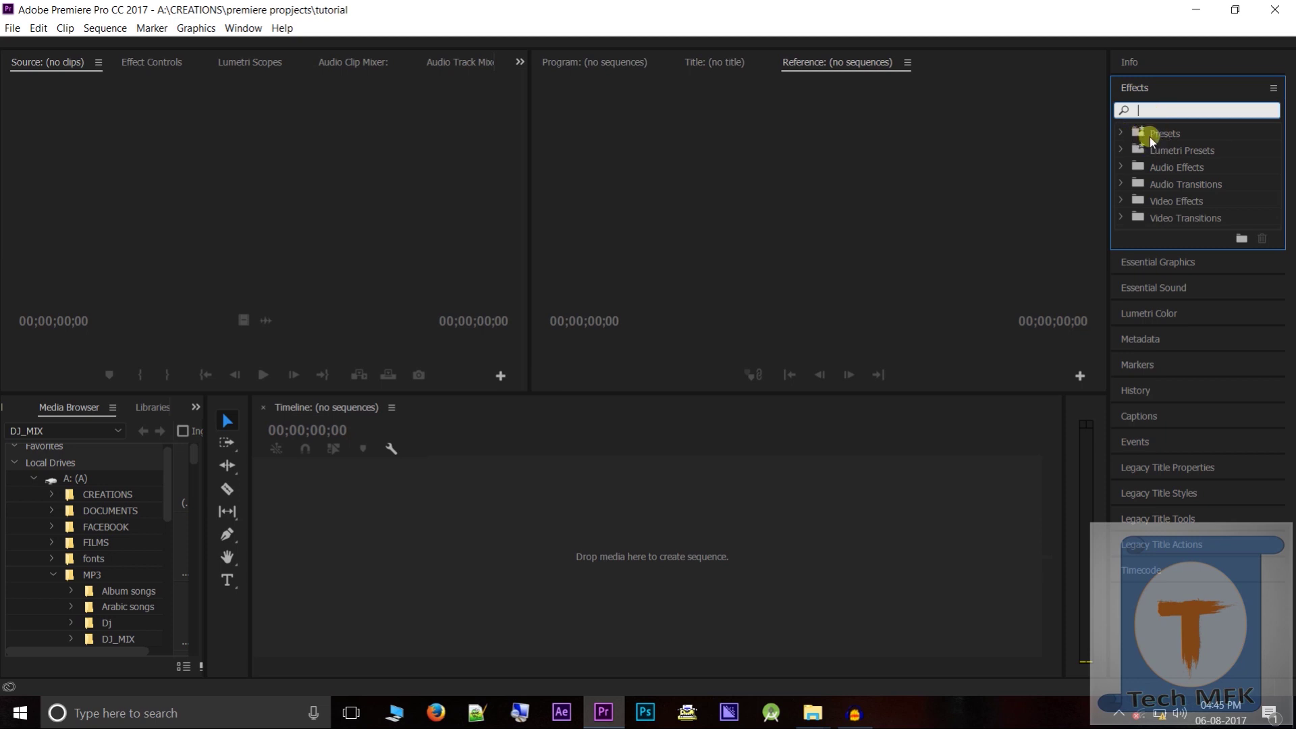
click(1123, 132)
click(1121, 131)
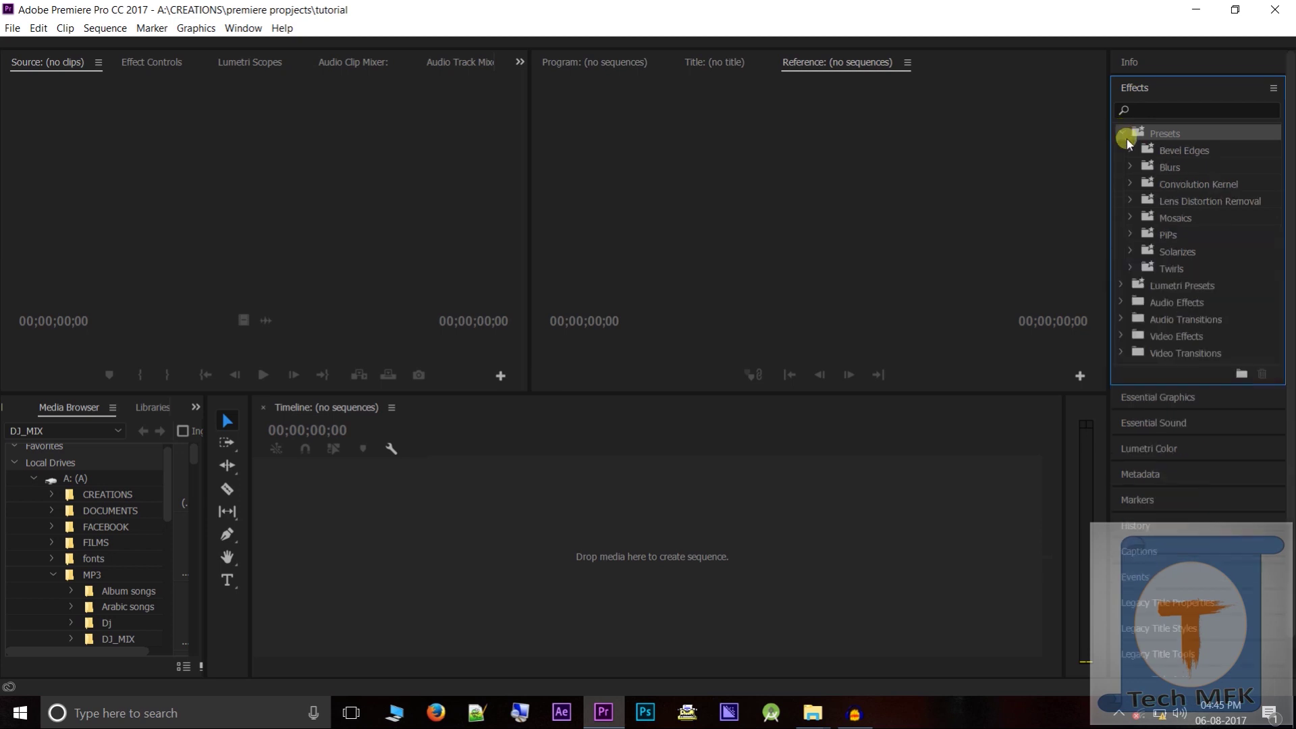
click(1130, 150)
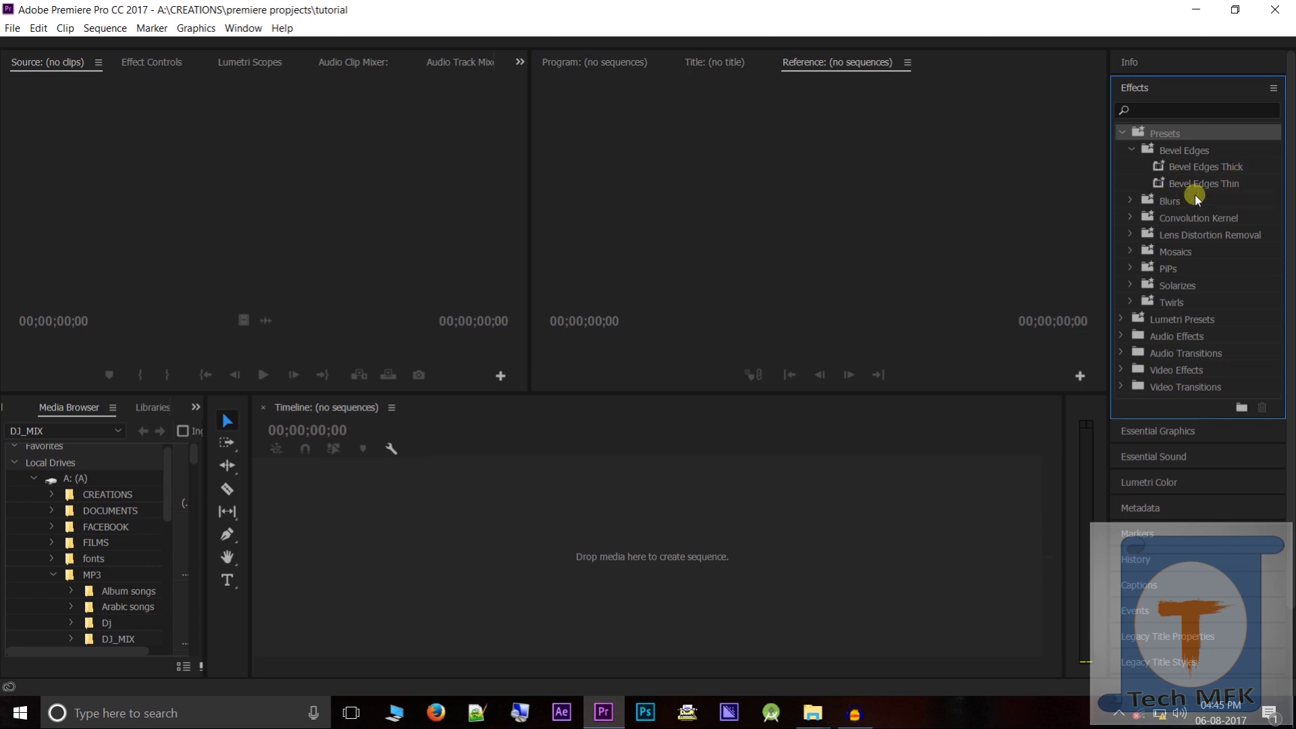
click(1131, 150)
click(1122, 134)
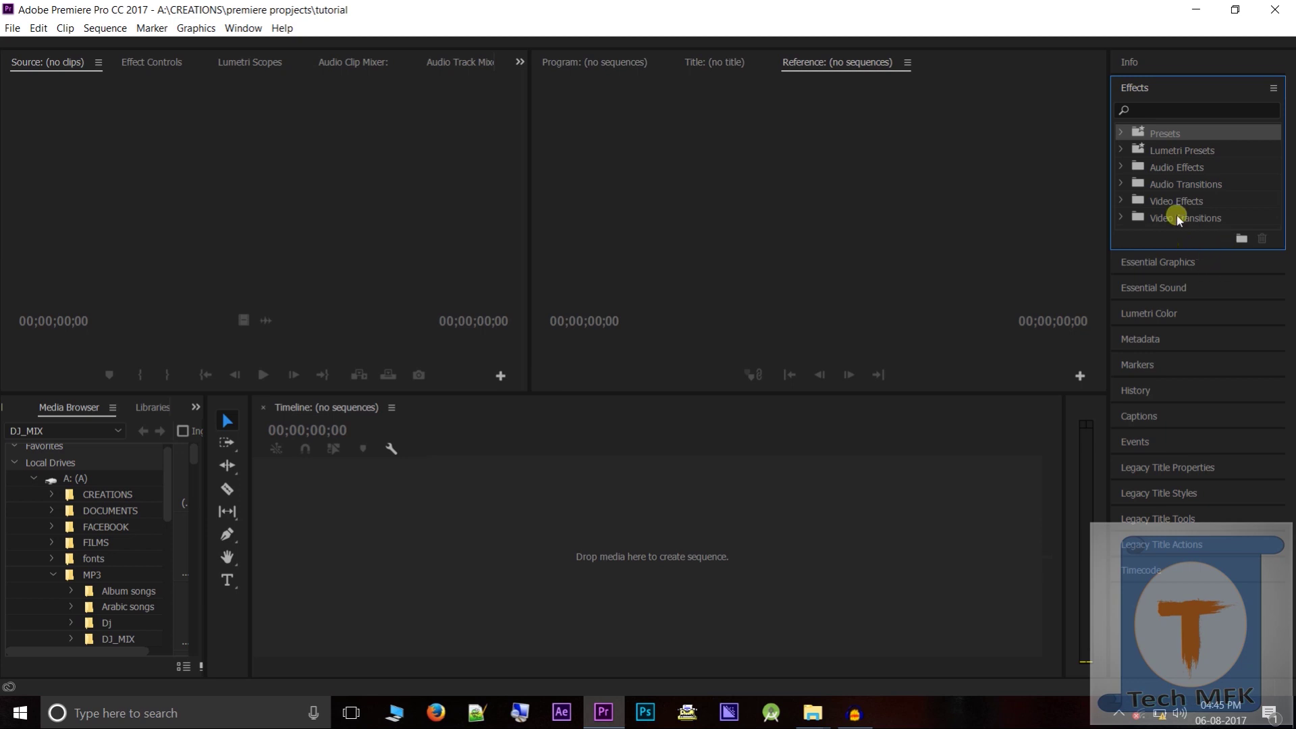
- Expand the Essential Graphics, Effects, Markers and History panels in turn, ending on History
click(1141, 268)
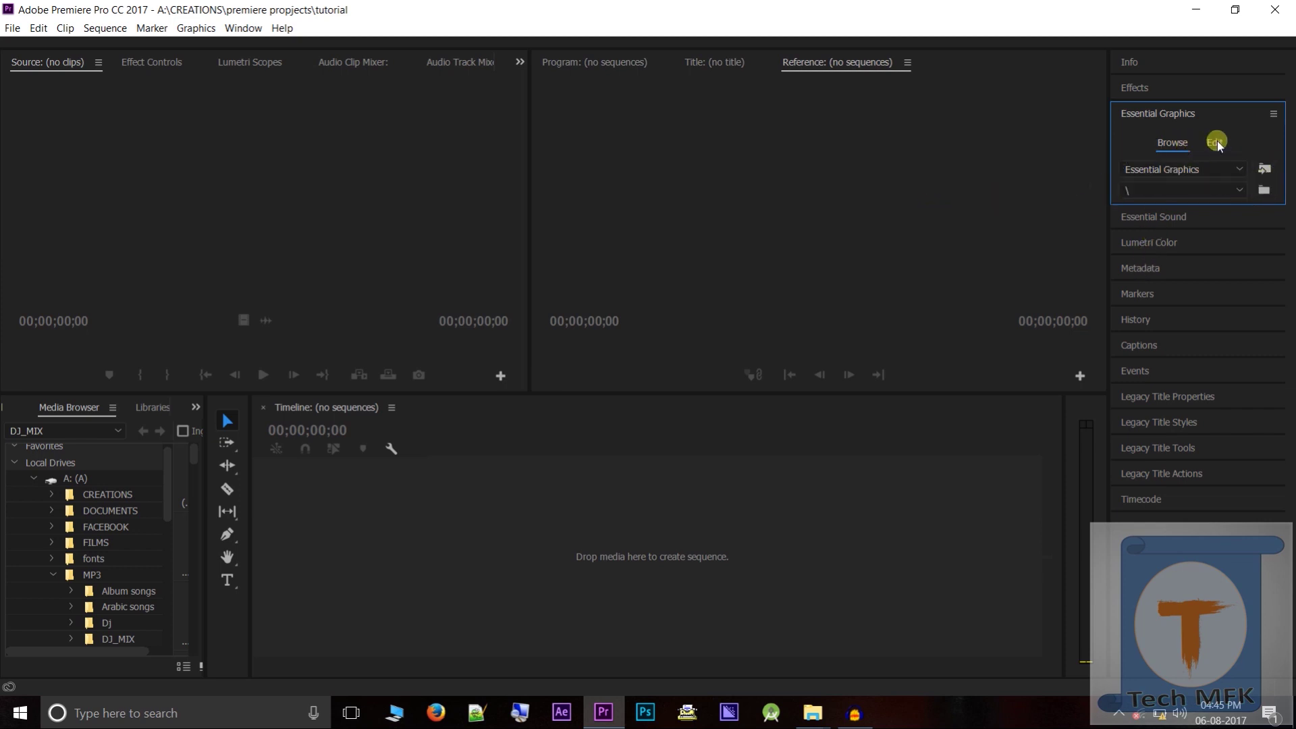
click(1135, 89)
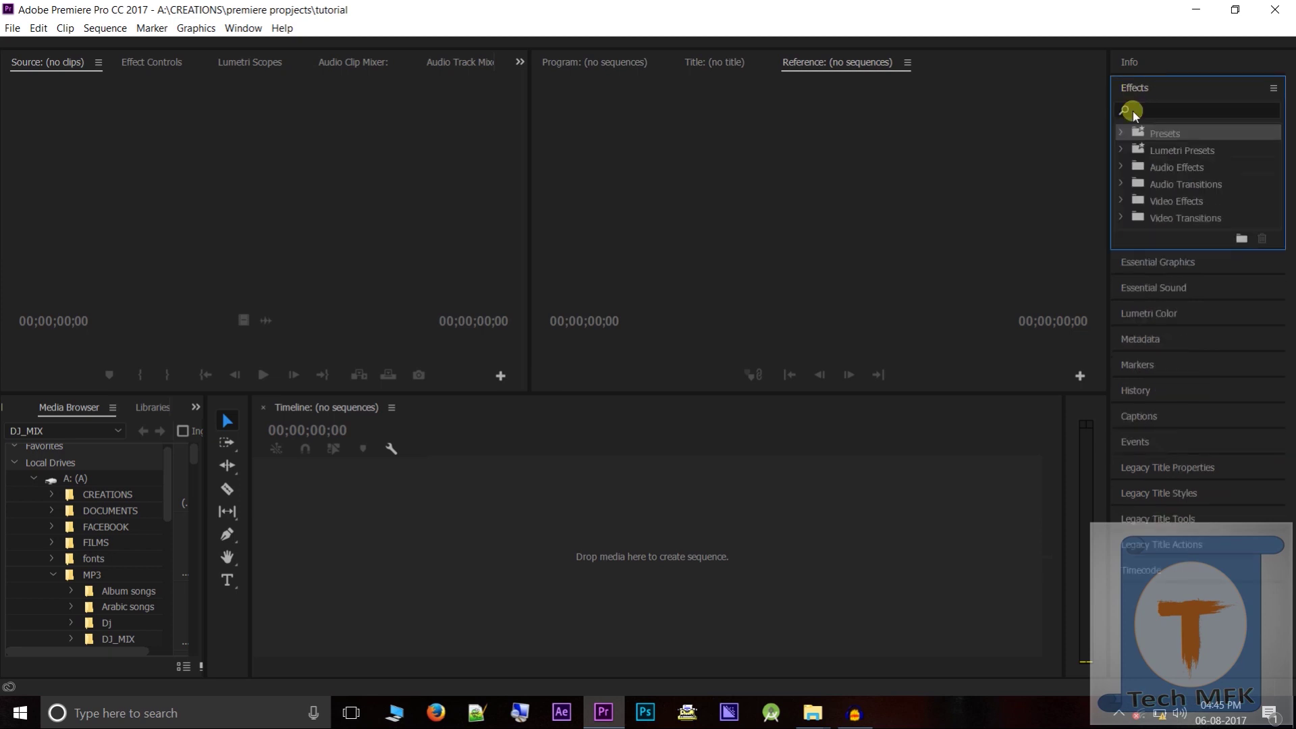
click(1153, 367)
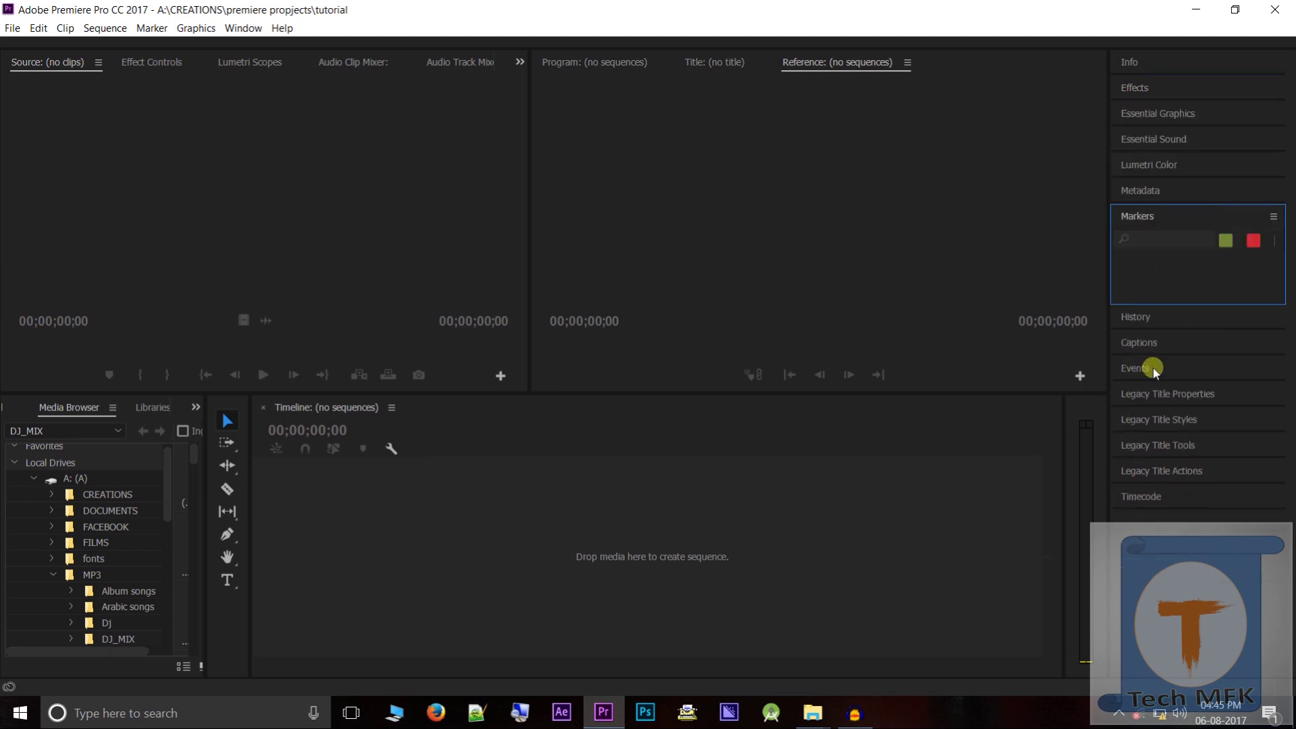
click(1131, 325)
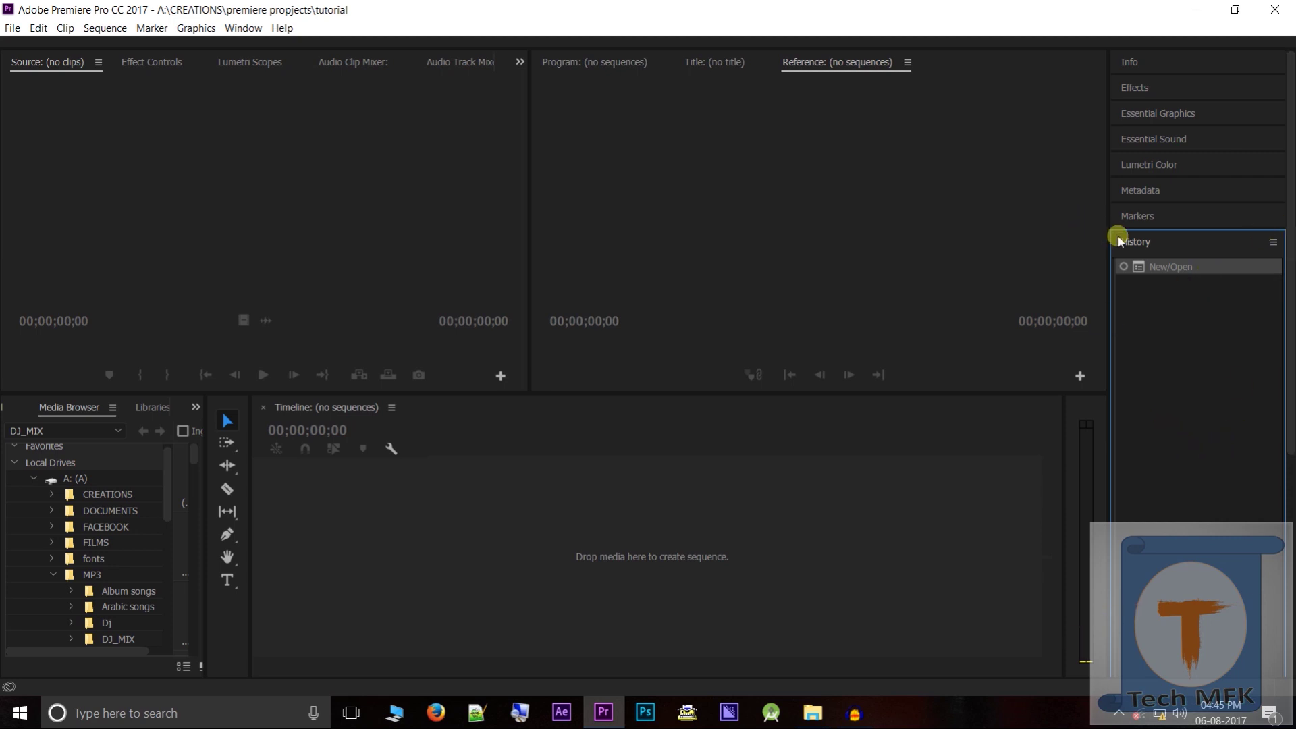
click(1057, 242)
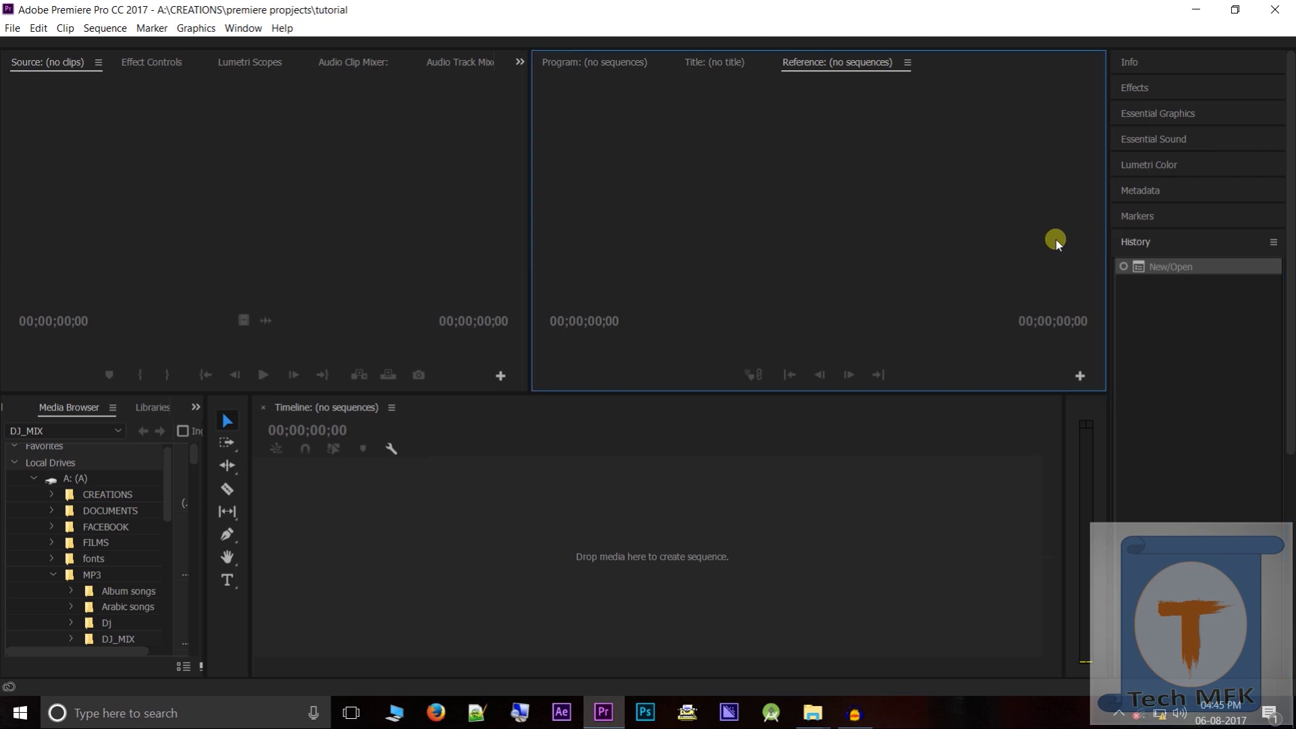
- Collapse the History panel, then expand and collapse the Info panel
click(1135, 240)
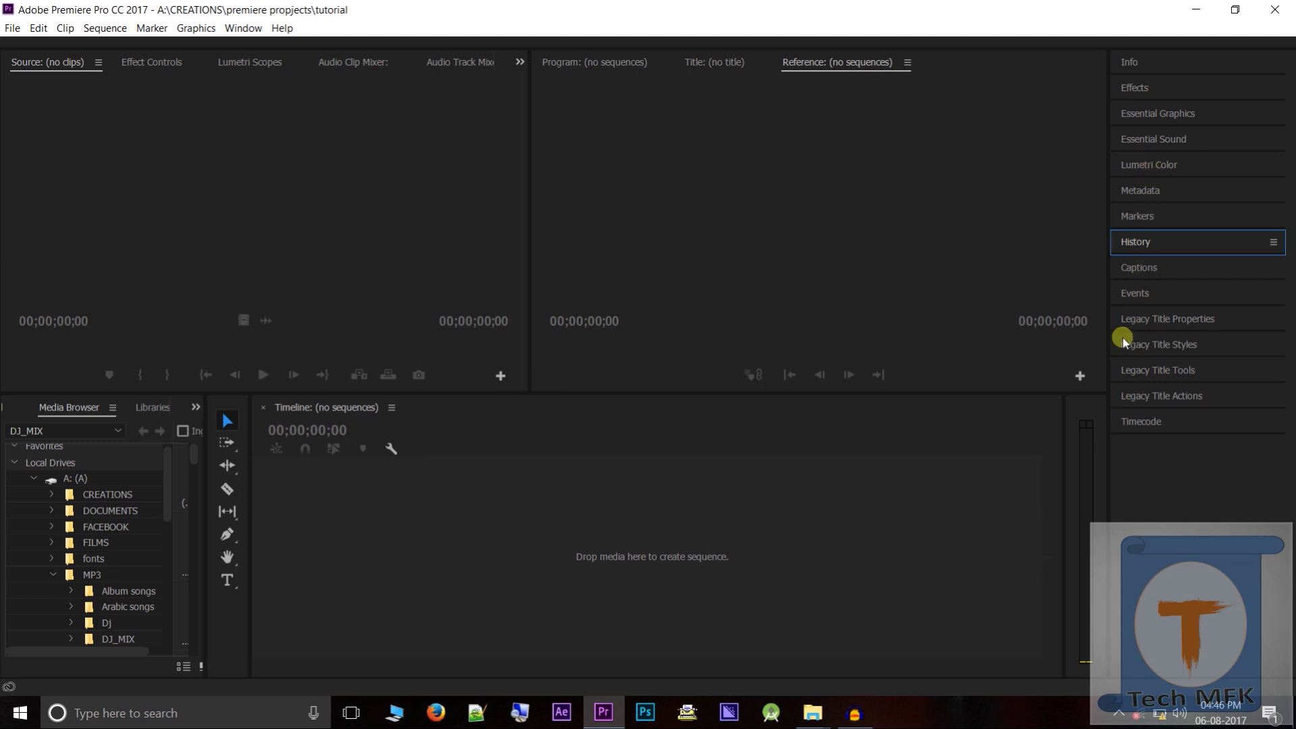
click(1164, 59)
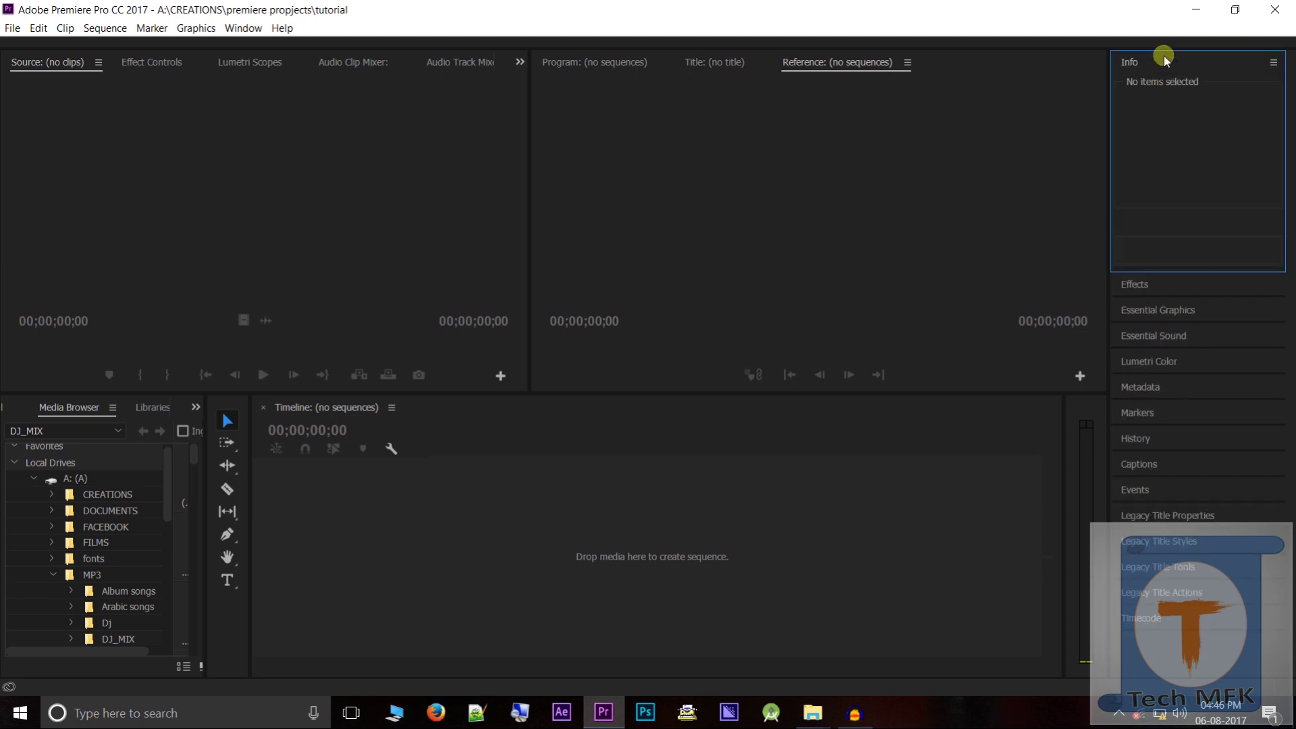
click(1122, 65)
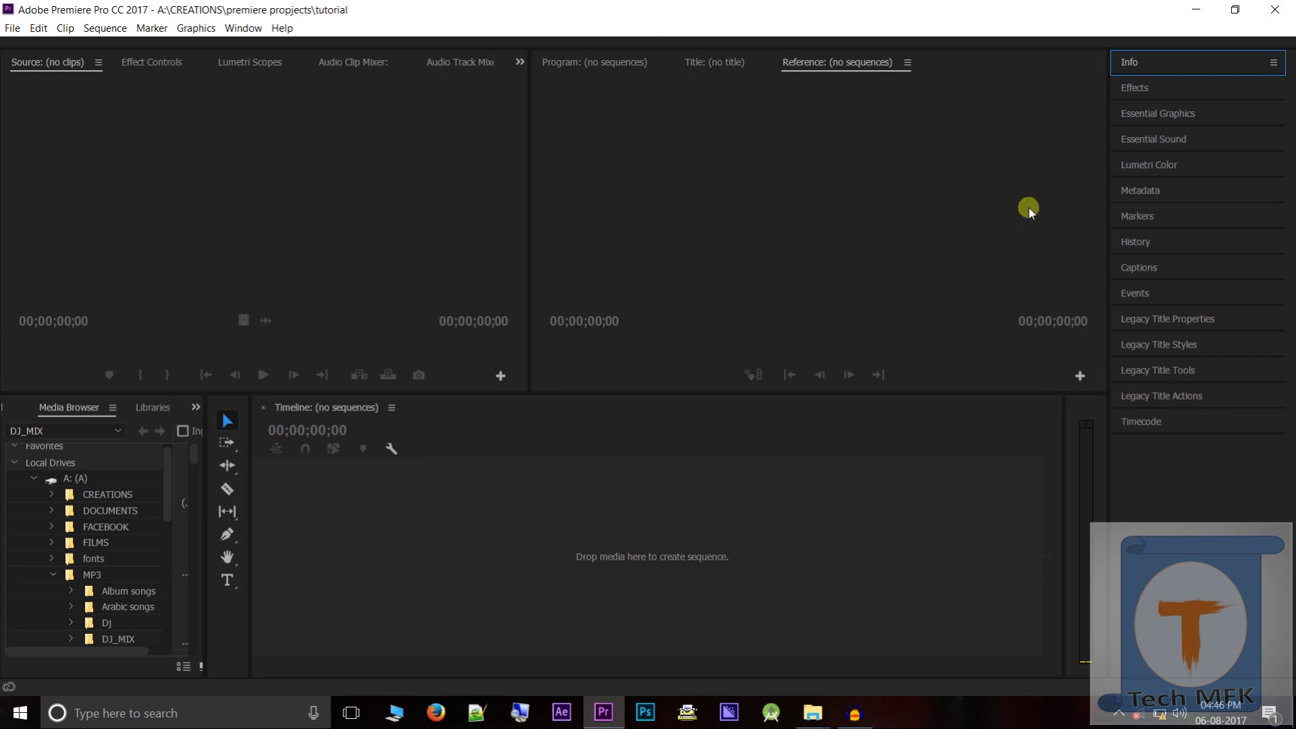
click(645, 713)
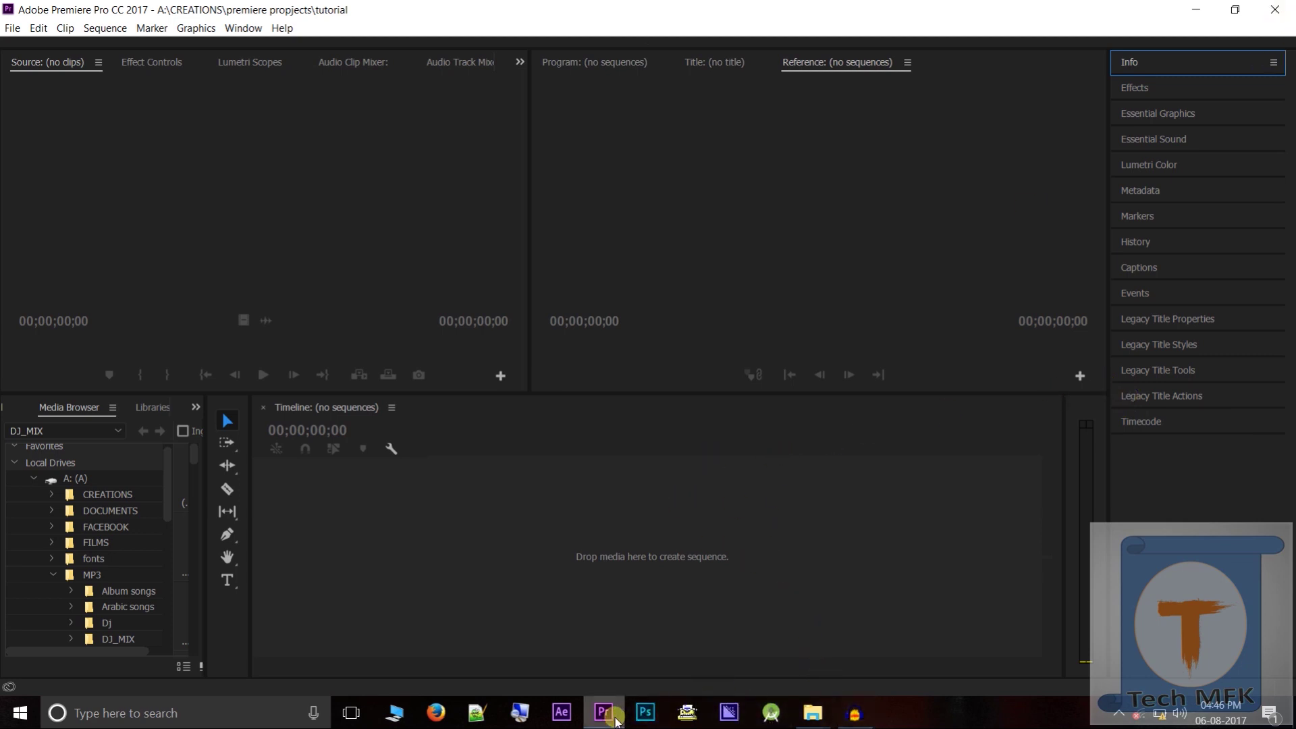
mouse_move(592, 714)
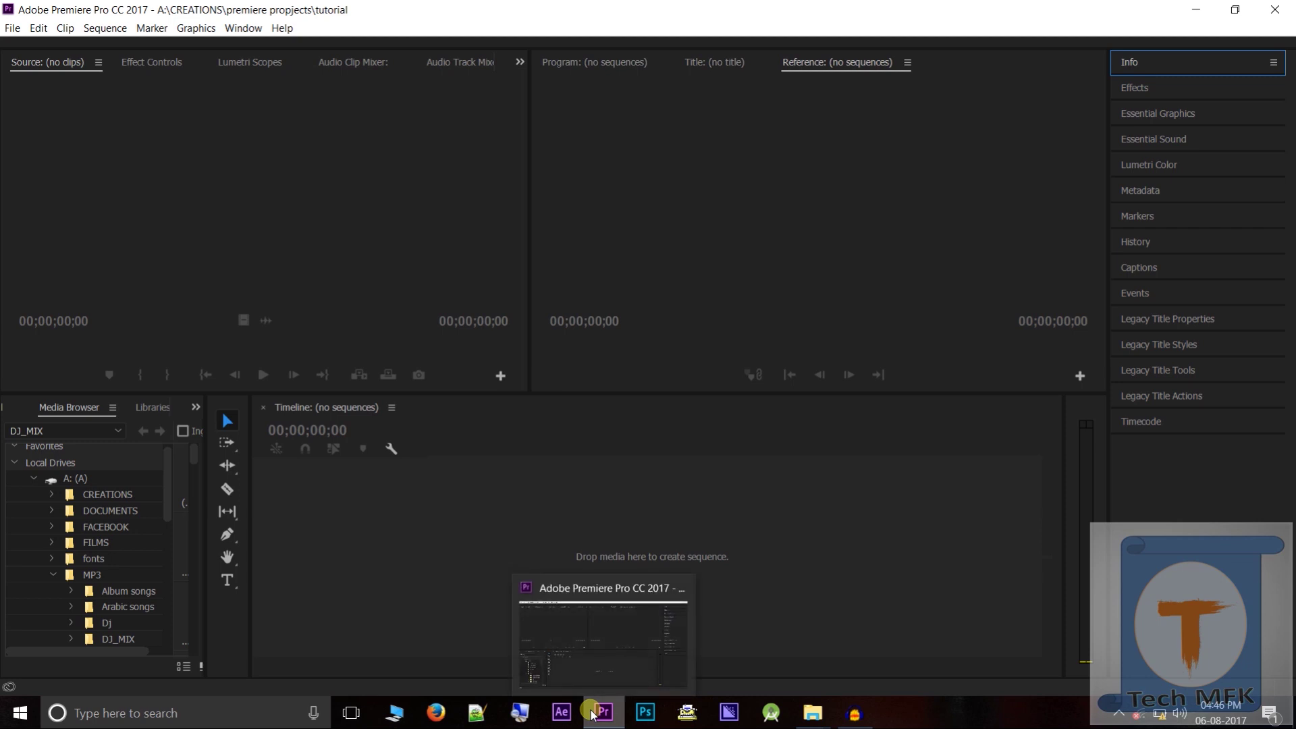